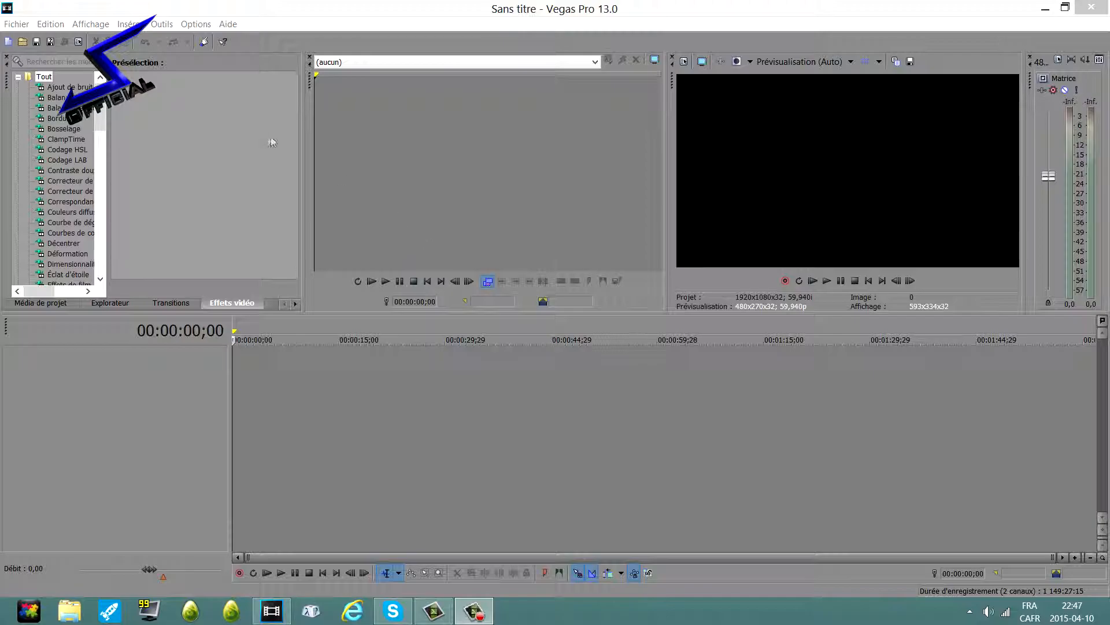
pyautogui.click(22, 41)
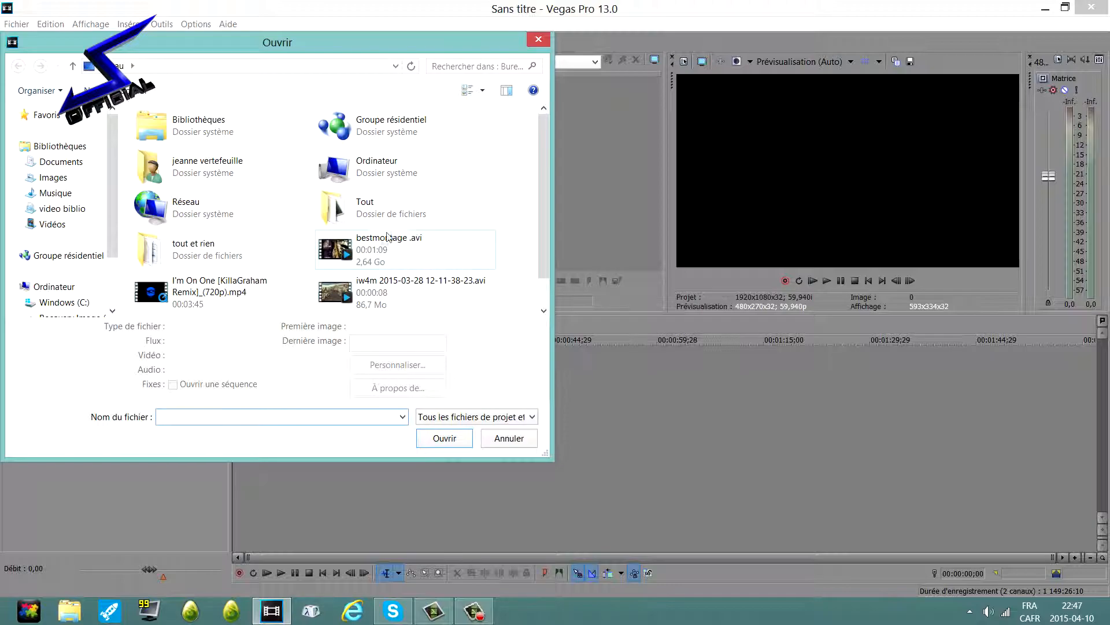
pyautogui.click(452, 298)
pyautogui.click(444, 454)
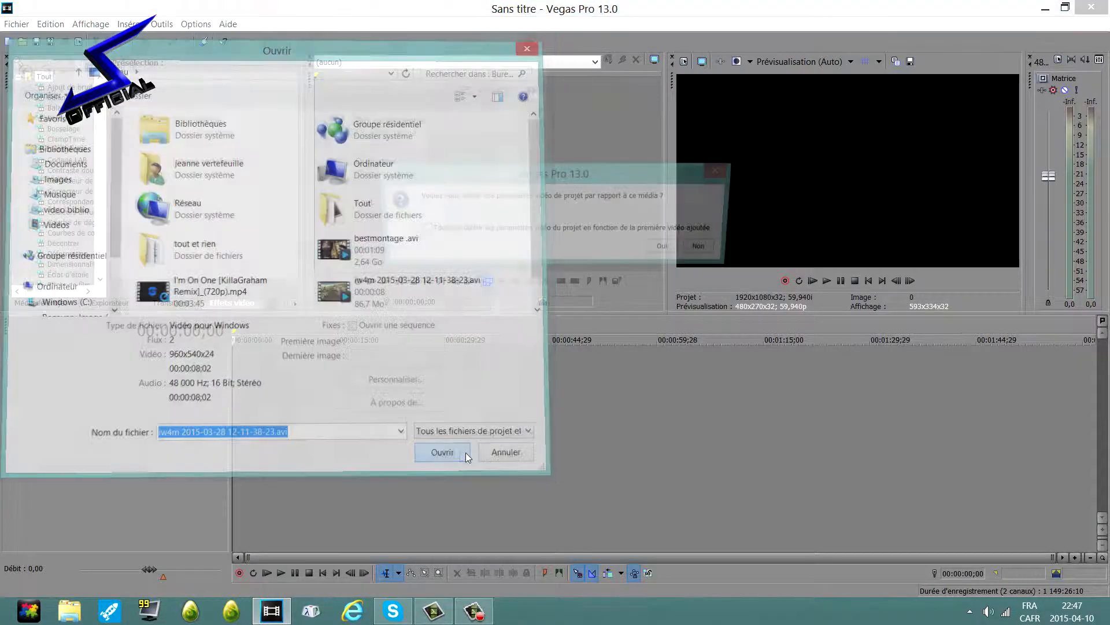
pyautogui.click(704, 250)
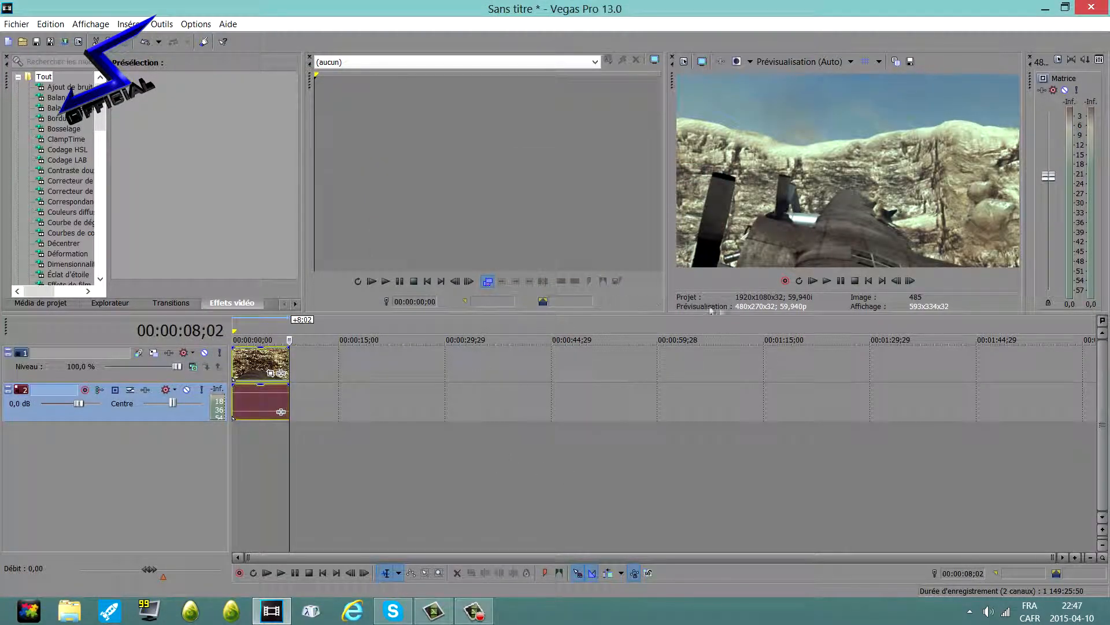
# Trim the opening off the gameplay clip, keep it at the start of the timeline, and play it back
pyautogui.click(868, 281)
pyautogui.click(827, 281)
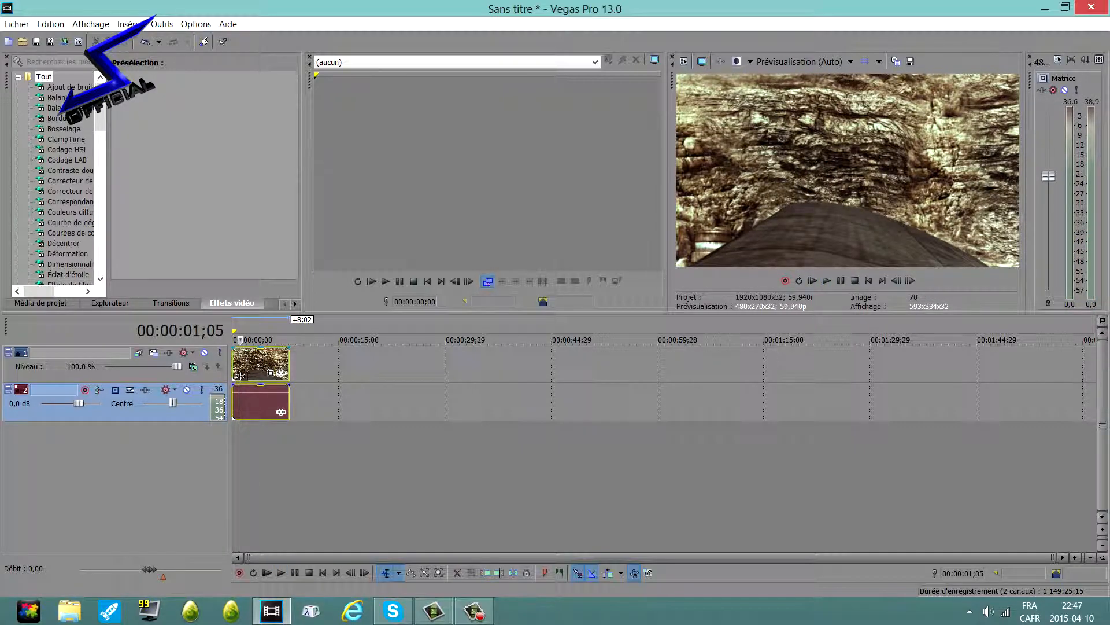
pyautogui.click(238, 366)
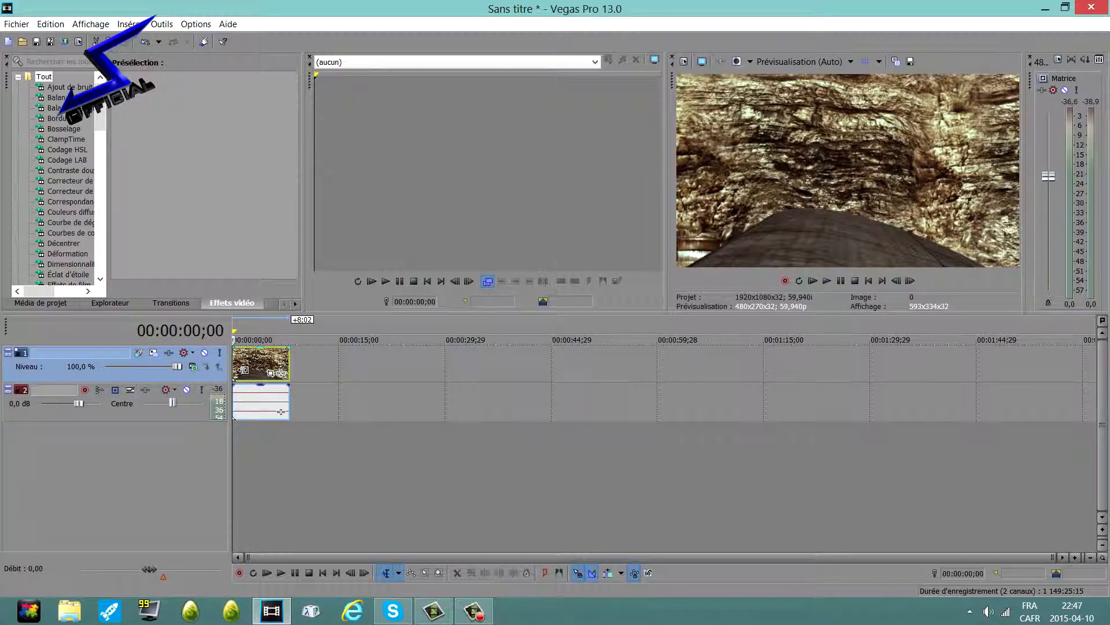
pyautogui.moveTo(238, 366)
pyautogui.mouseDown()
pyautogui.moveTo(255, 369)
pyautogui.moveTo(240, 363)
pyautogui.mouseUp()
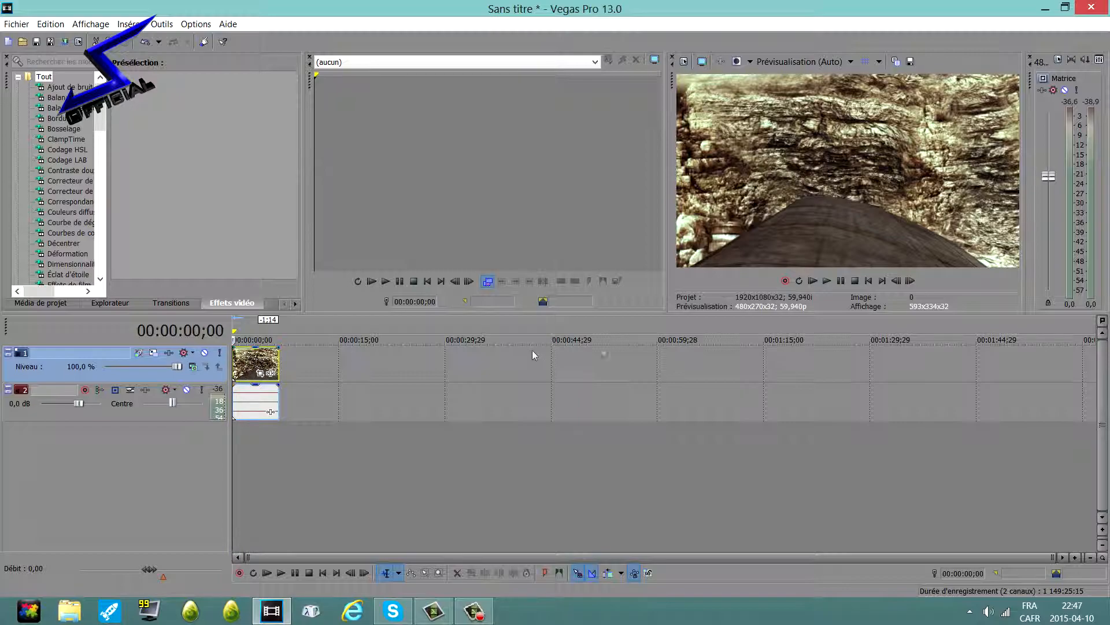
pyautogui.click(827, 281)
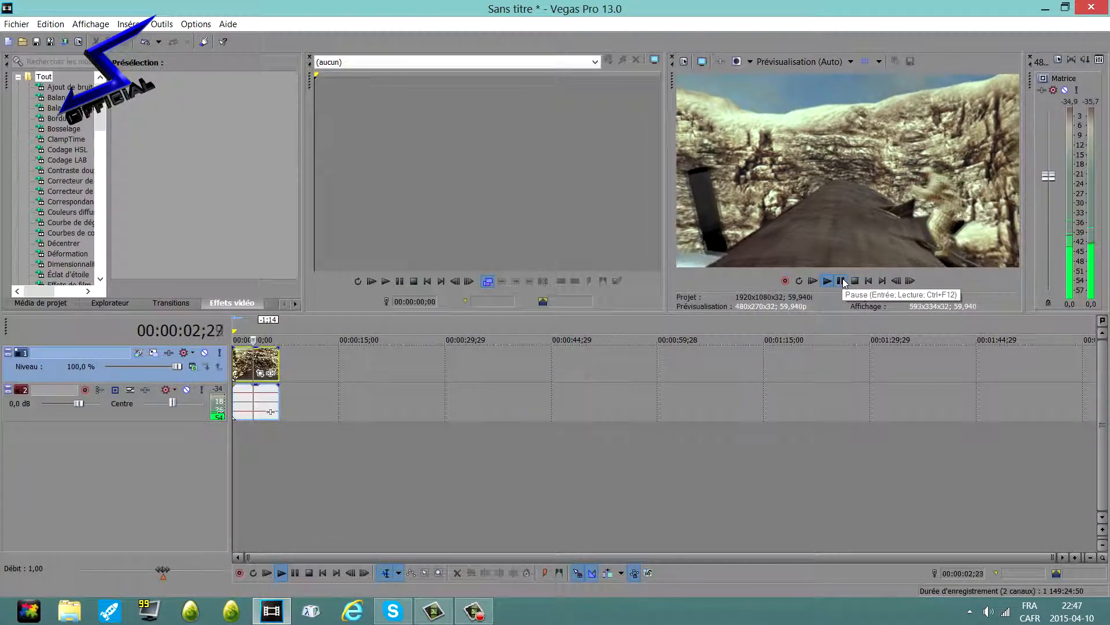
pyautogui.click(842, 281)
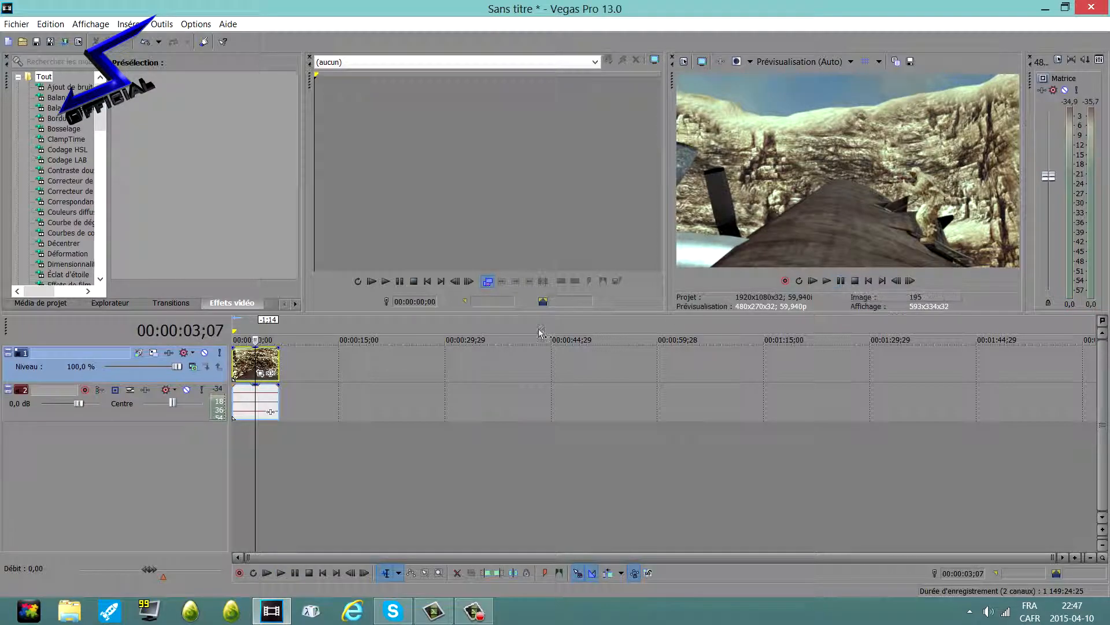
# Add the song file I'm On One [KillaGraham Remix]_(720p).mp4 to the timeline
pyautogui.click(23, 40)
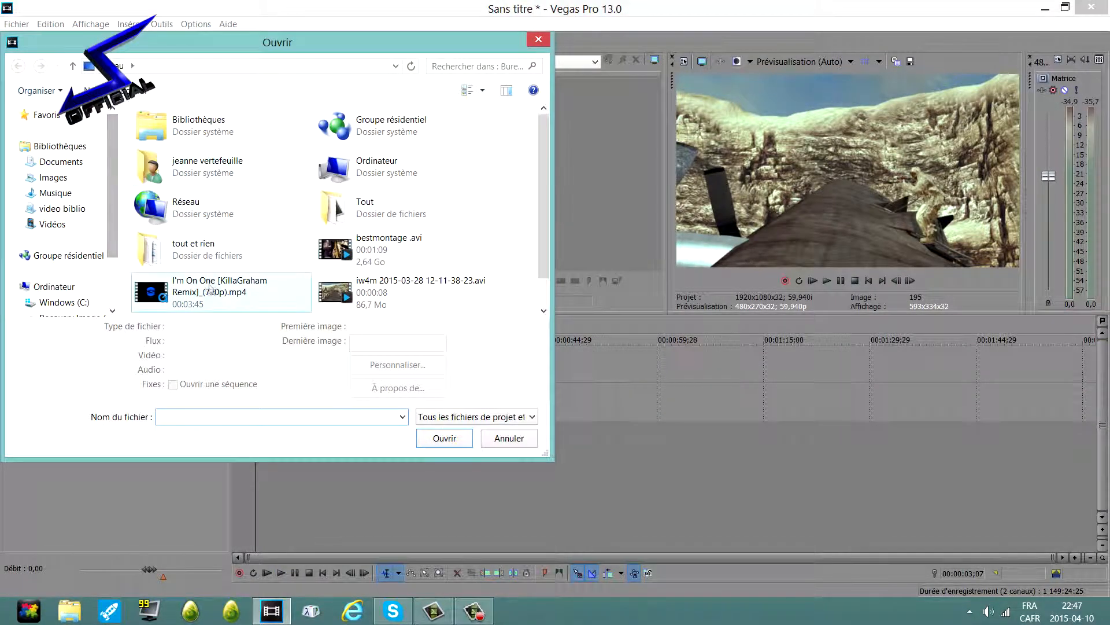
pyautogui.click(210, 292)
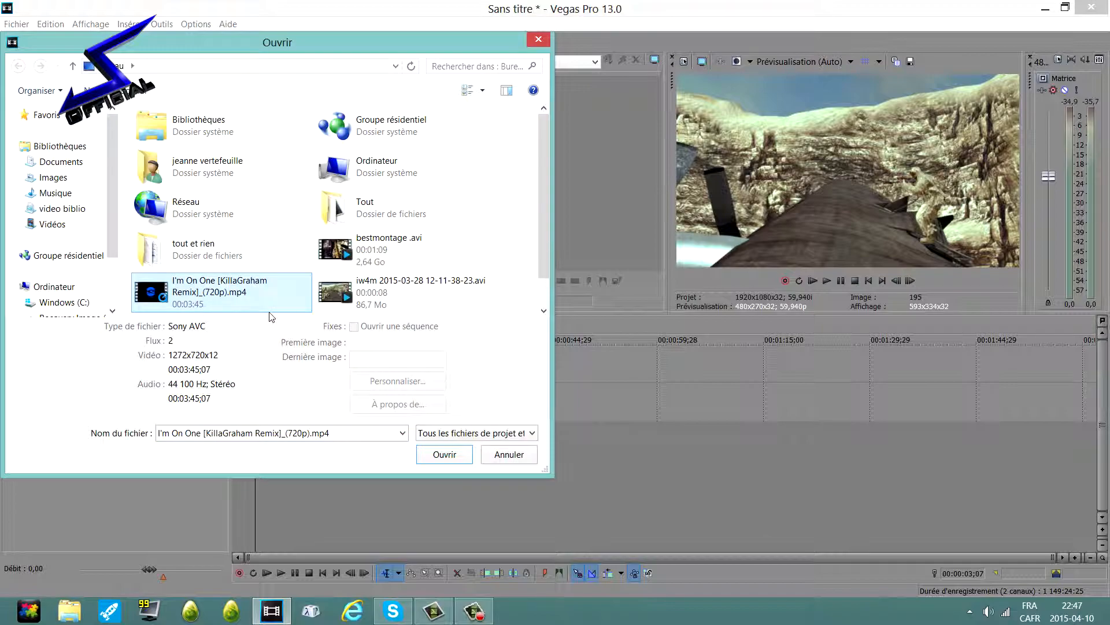
pyautogui.click(437, 454)
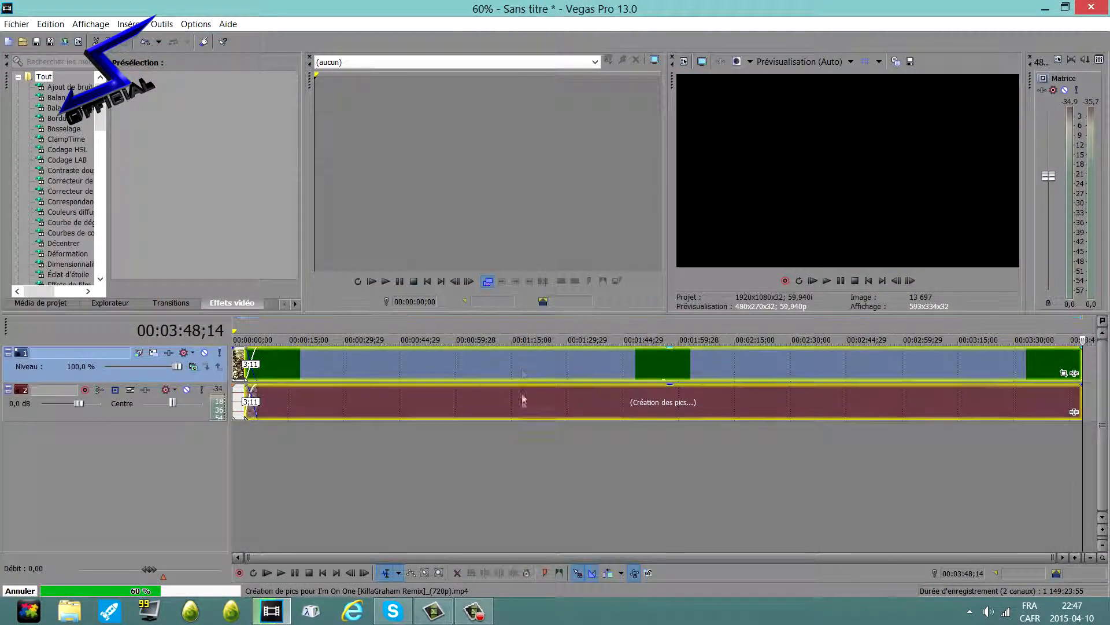
# Move the song file onto separate tracks below the gameplay, starting at 00:00:00;00, and mute its video track
pyautogui.moveTo(525, 458); pyautogui.dragTo(523, 458)
pyautogui.moveTo(428, 456); pyautogui.dragTo(379, 467)
pyautogui.click(250, 434)
pyautogui.click(347, 447)
pyautogui.click(277, 443)
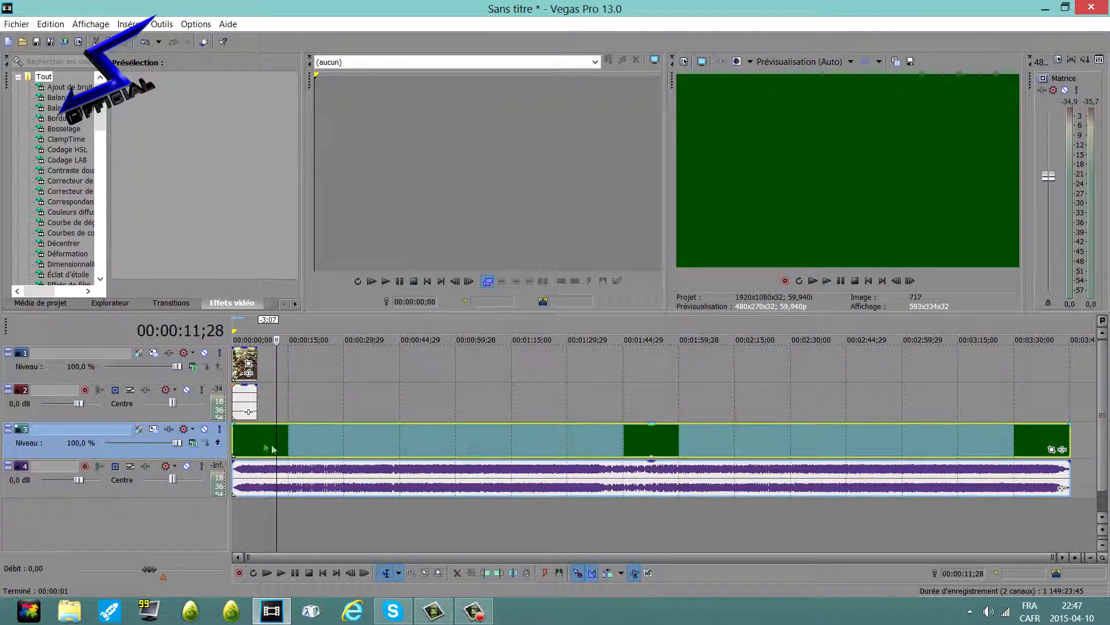
pyautogui.click(207, 431)
pyautogui.click(295, 448)
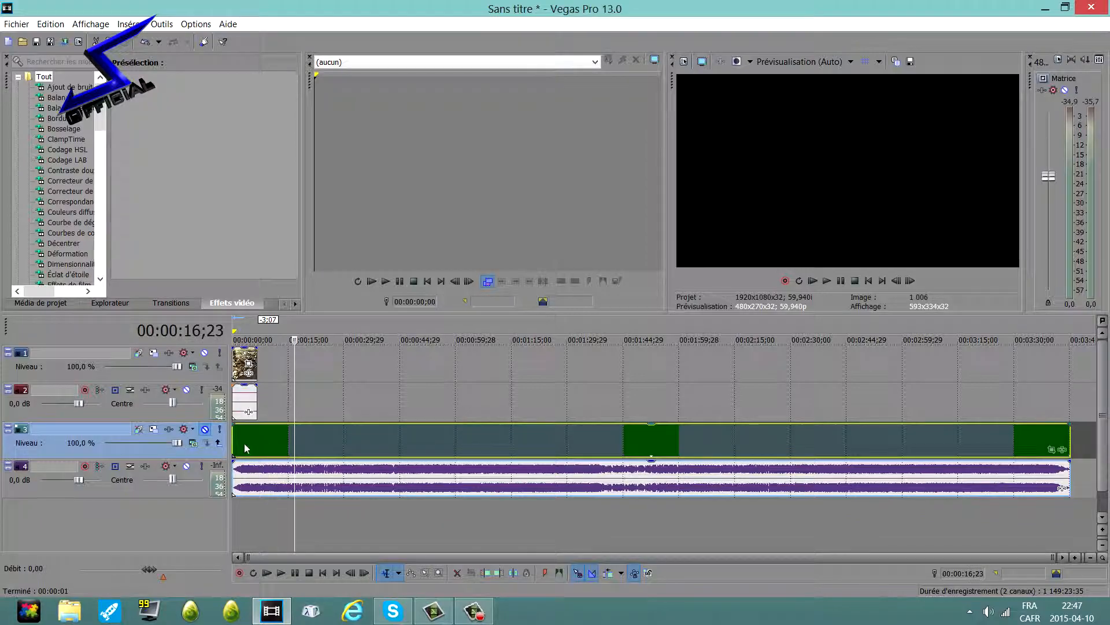
# Disable resampling (Désactiver le rééchantillonnage) in the properties of the gameplay video clip
pyautogui.click(246, 445)
pyautogui.scroll(10, 272, 376)
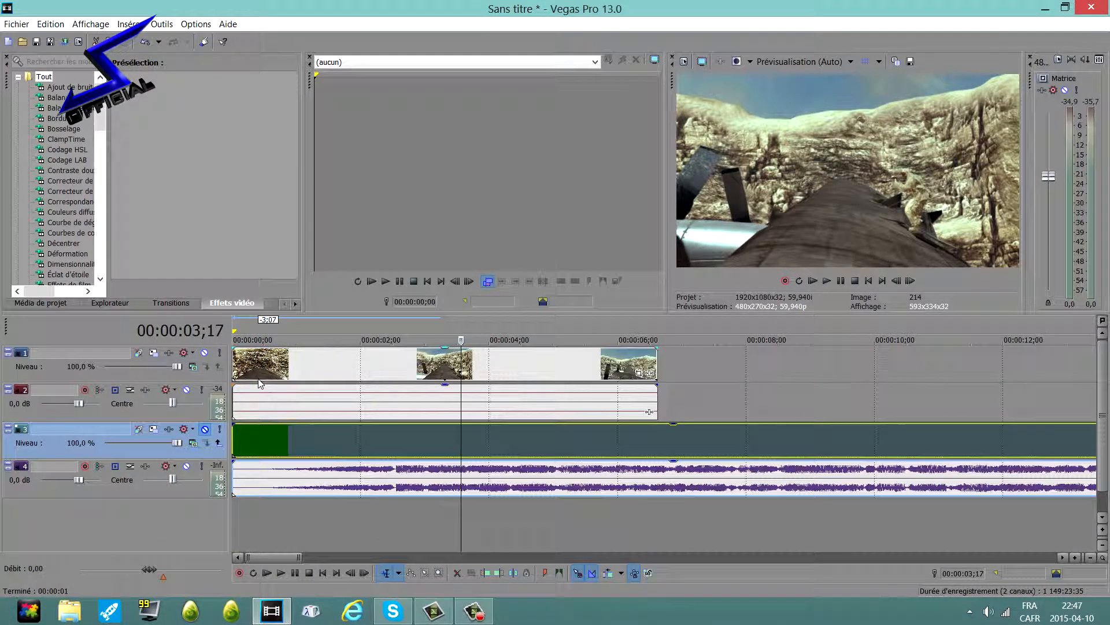
pyautogui.click(284, 373)
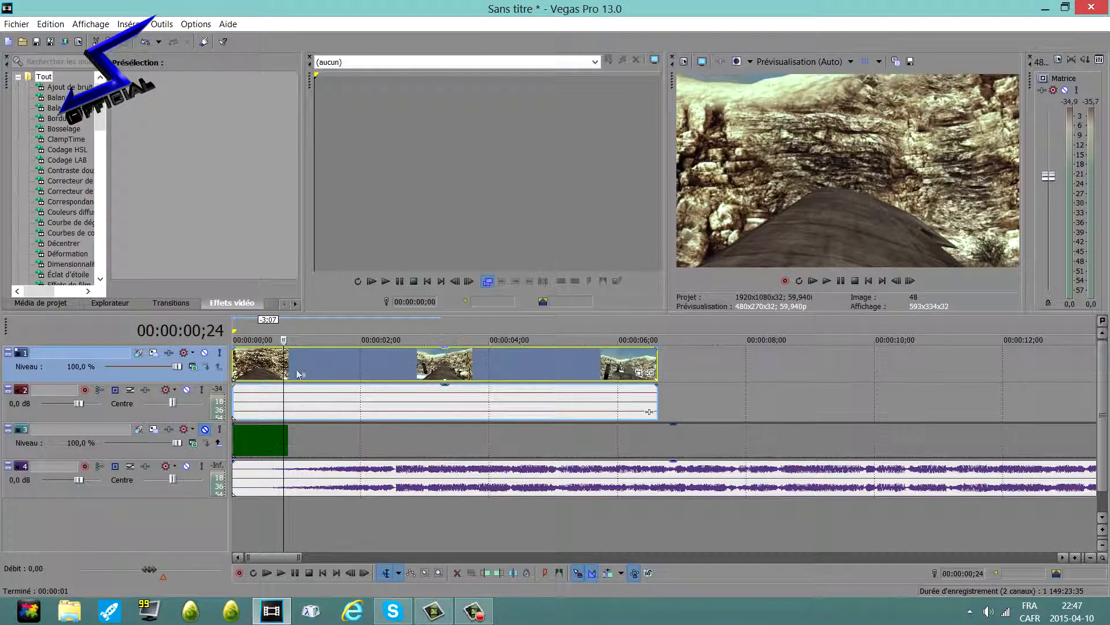
pyautogui.rightClick(325, 379)
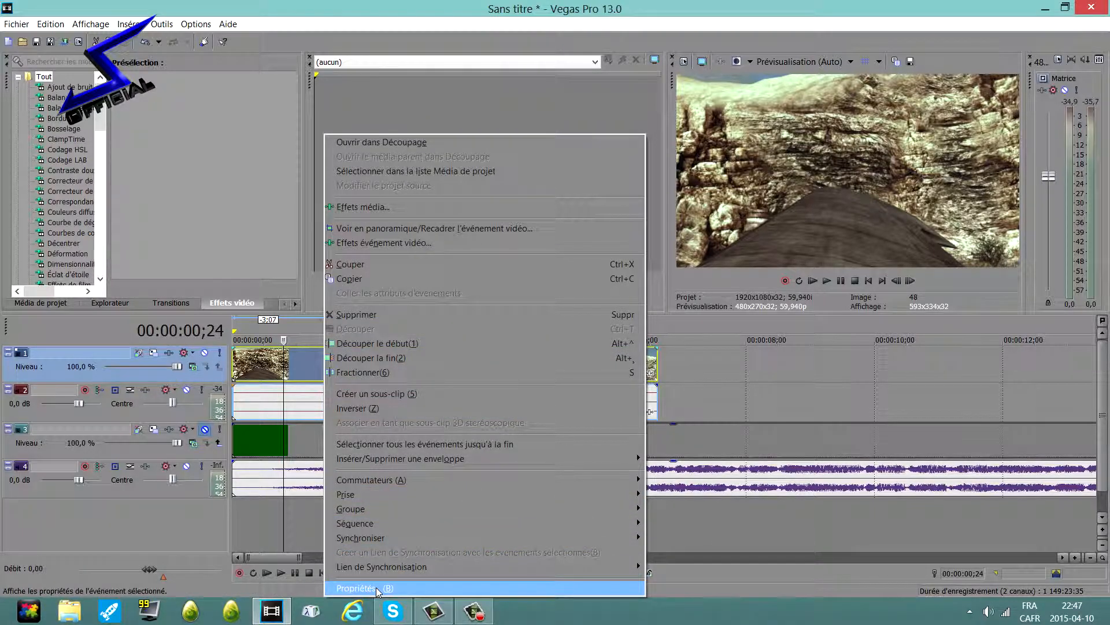
pyautogui.click(383, 586)
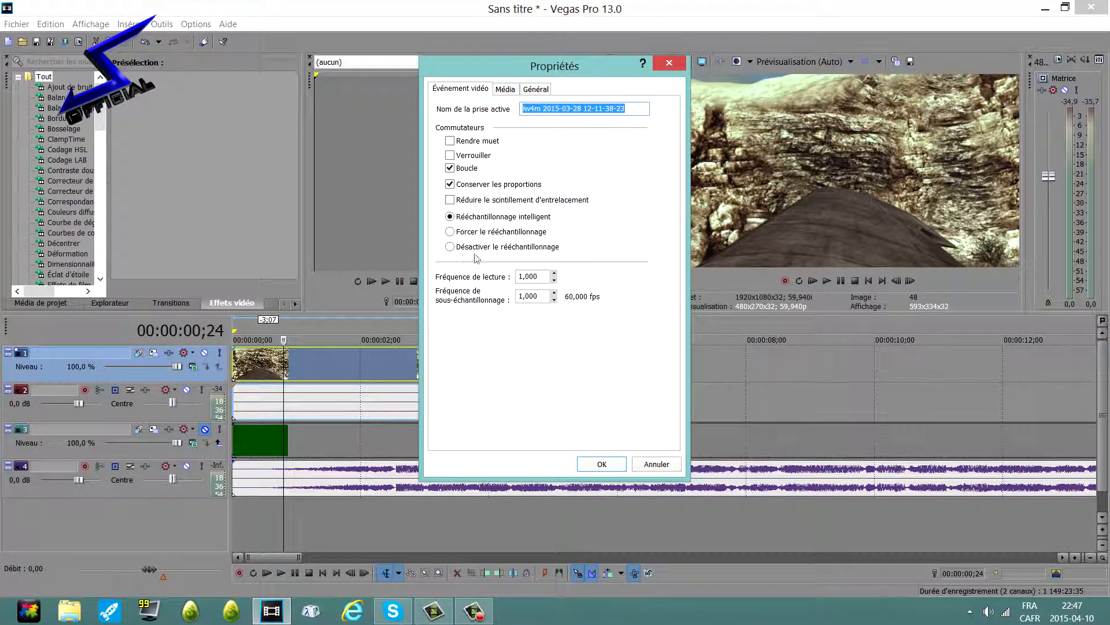
pyautogui.click(450, 247)
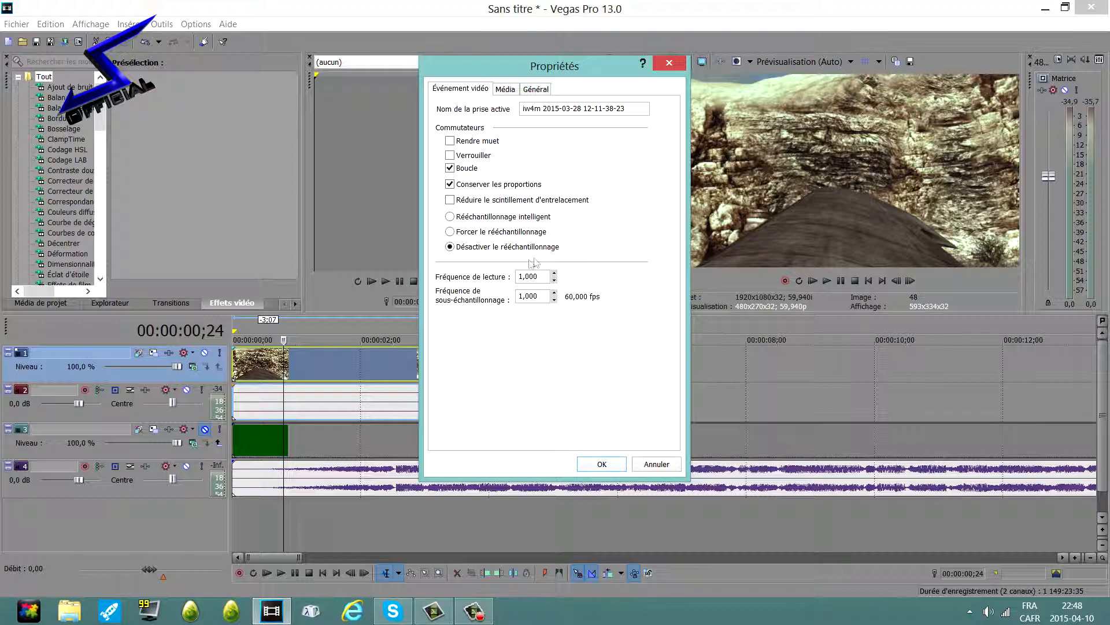
pyautogui.click(600, 464)
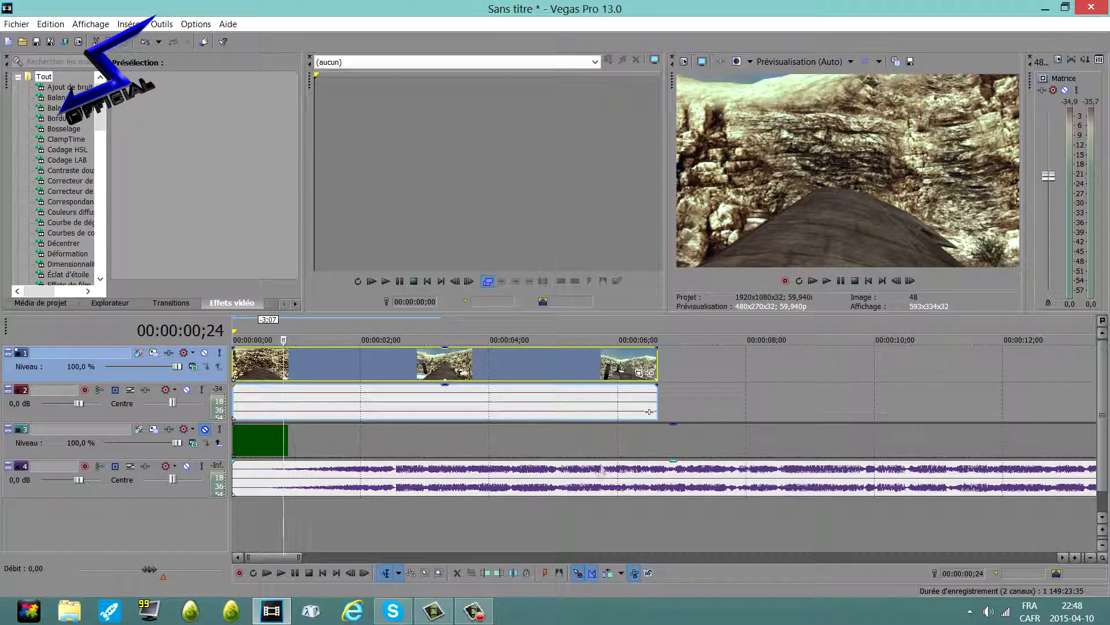
# Play the start of the montage, then shift the song to begin about 0.8 seconds into the timeline and play it back
pyautogui.click(237, 358)
pyautogui.press('space')
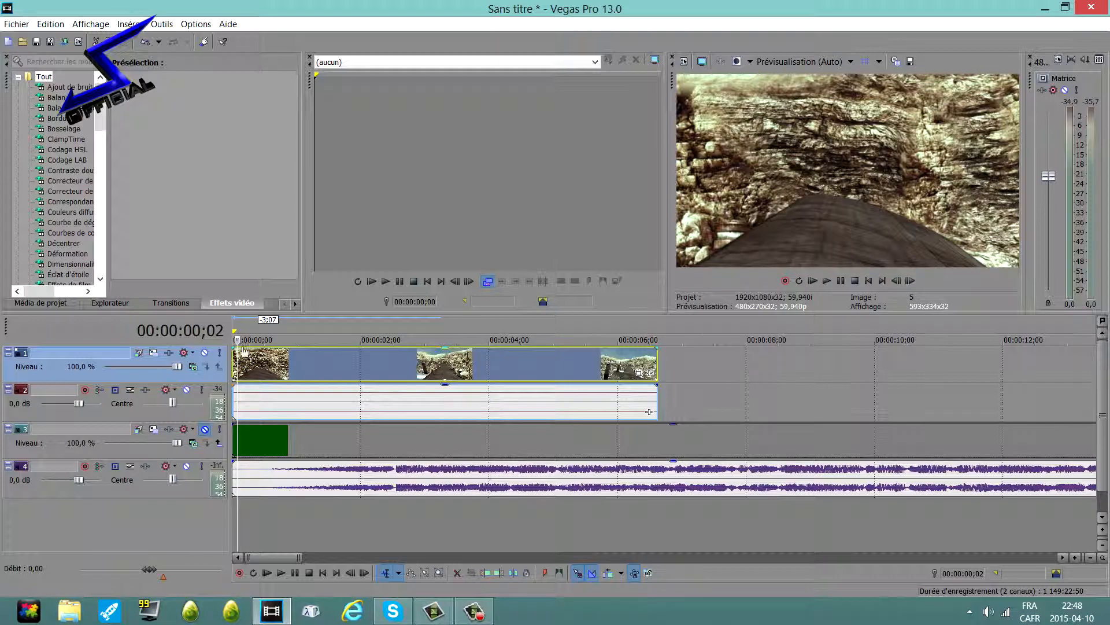
pyautogui.press('space')
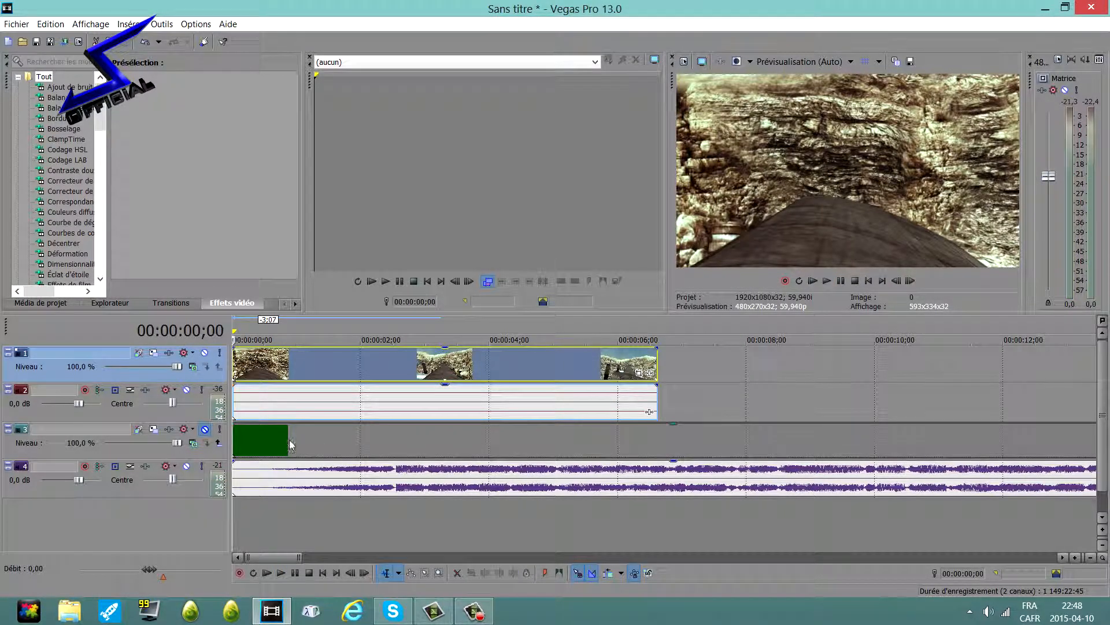
pyautogui.moveTo(232, 476); pyautogui.dragTo(343, 490)
pyautogui.click(371, 441)
pyautogui.click(827, 280)
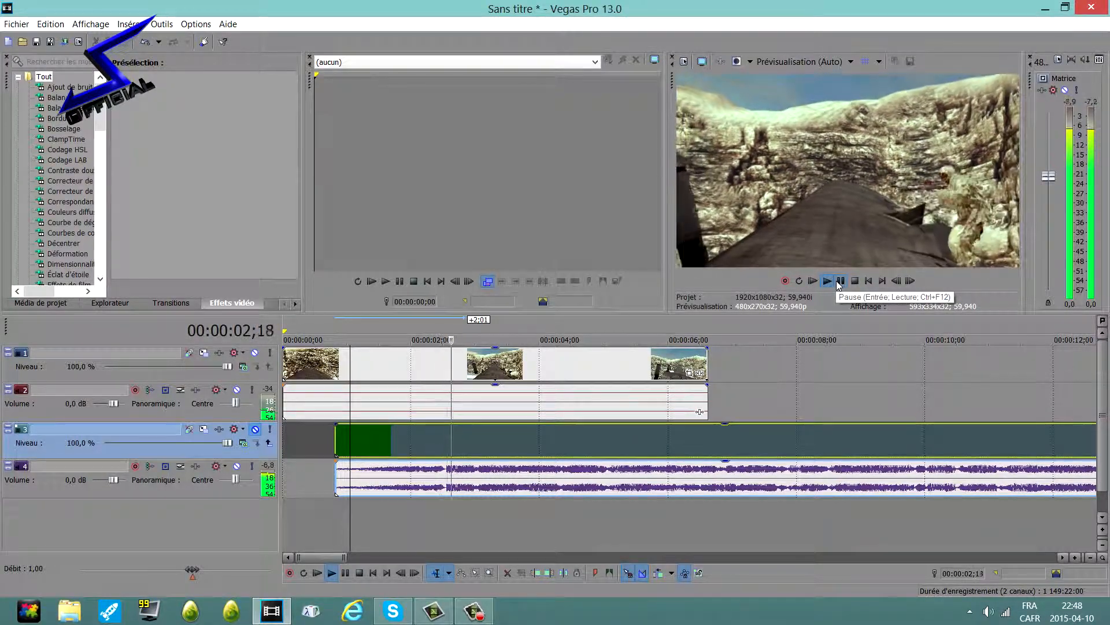
# Locate the song's beat in the audio waveform and play the section around it against the gameplay
pyautogui.click(445, 473)
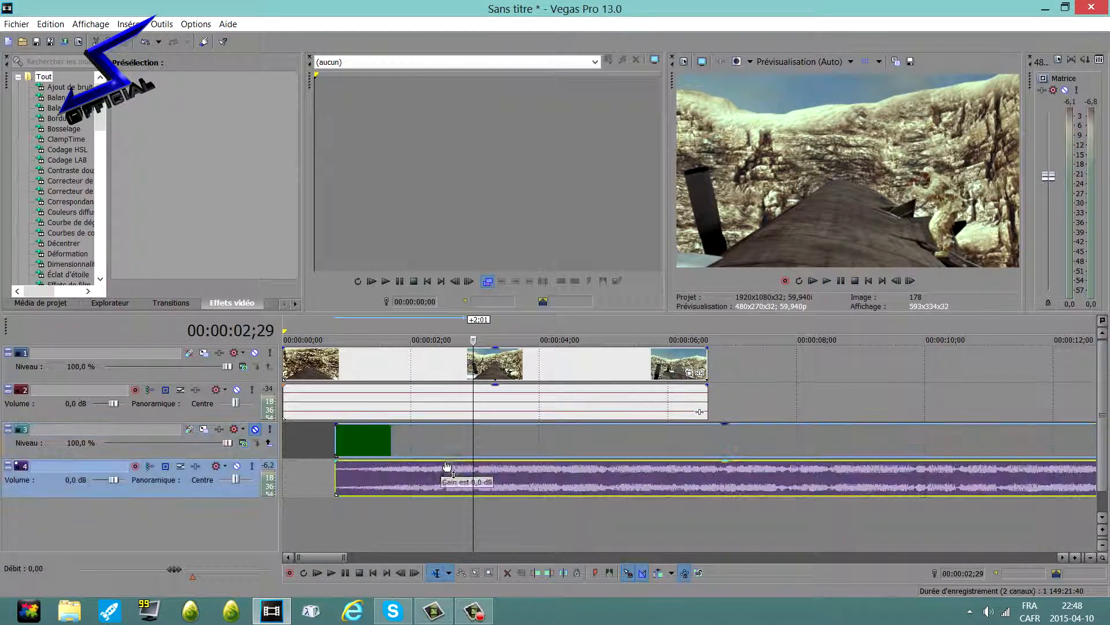
pyautogui.scroll(3, 499, 465)
pyautogui.click(540, 441)
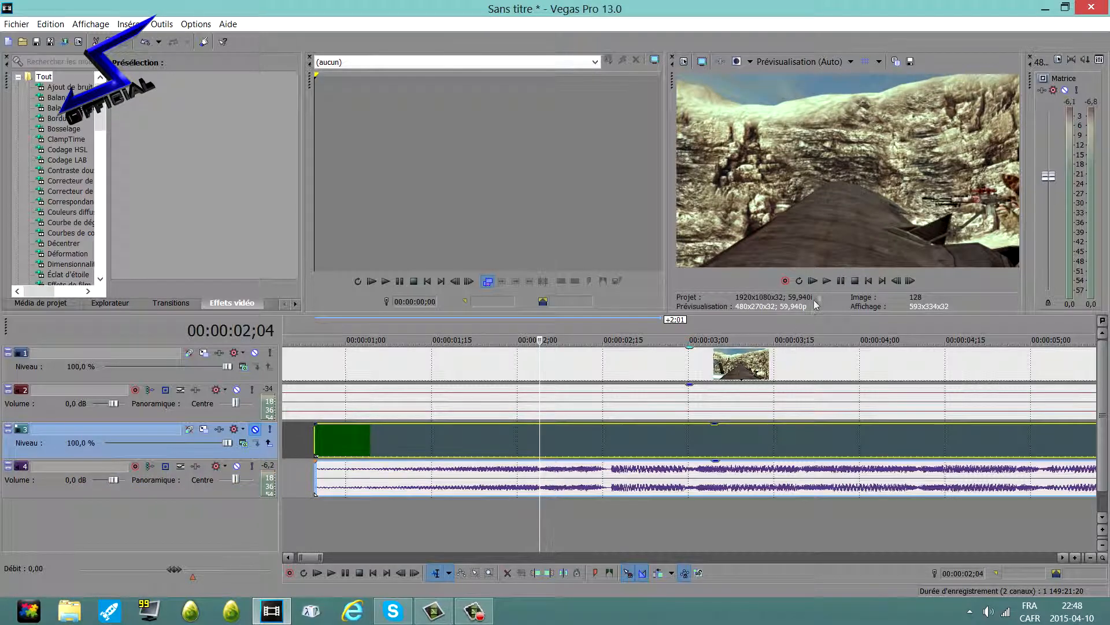
pyautogui.click(608, 471)
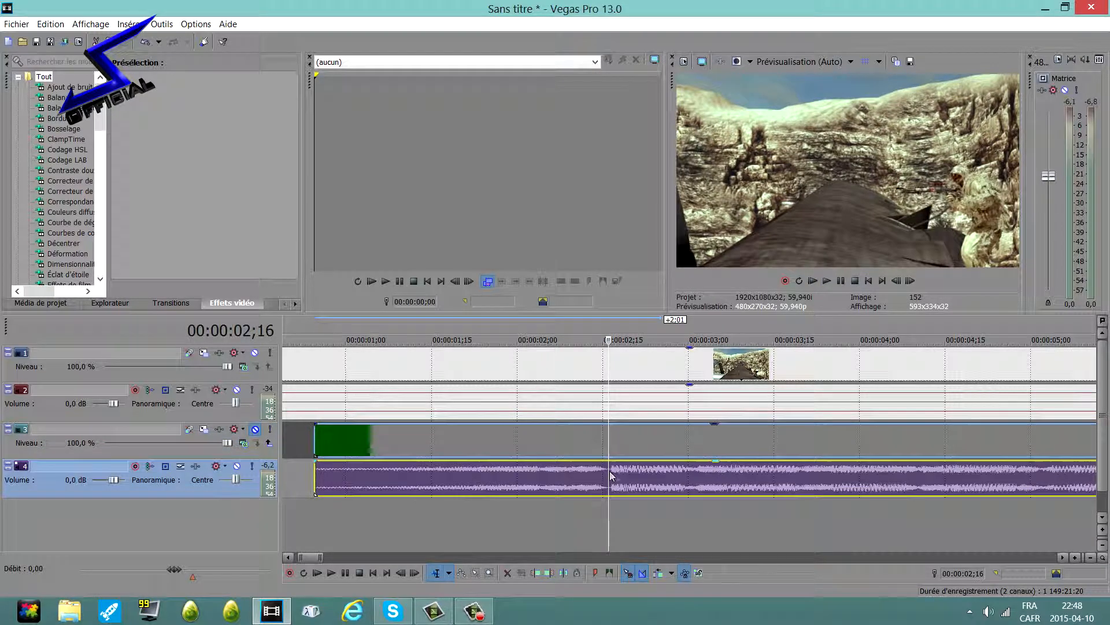
pyautogui.click(530, 467)
pyautogui.click(827, 281)
pyautogui.click(841, 281)
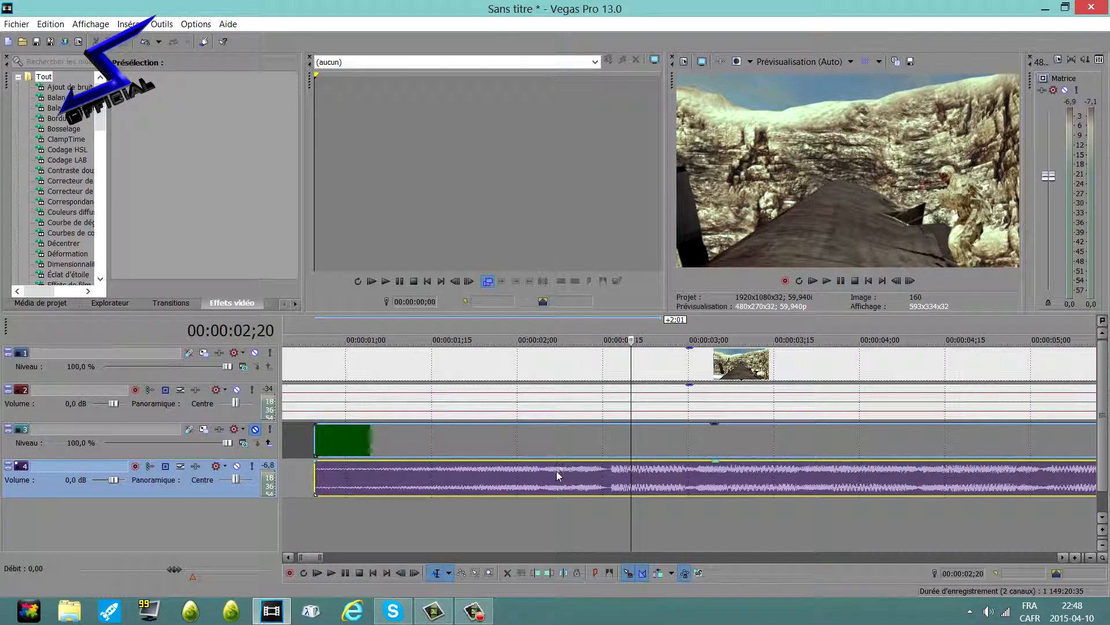
# Shift the song earlier and place the playhead at 00:00:02;08, aligning the song's beat with that frame
pyautogui.click(608, 471)
pyautogui.moveTo(628, 479); pyautogui.dragTo(589, 481)
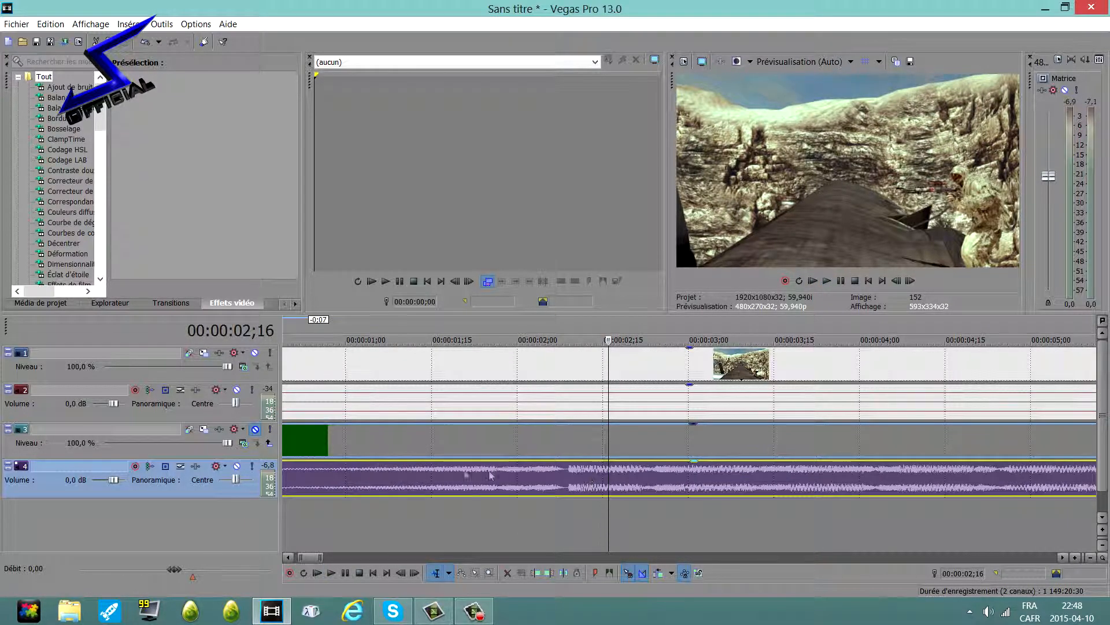
pyautogui.scroll(-2, 425, 477)
pyautogui.scroll(3, 425, 476)
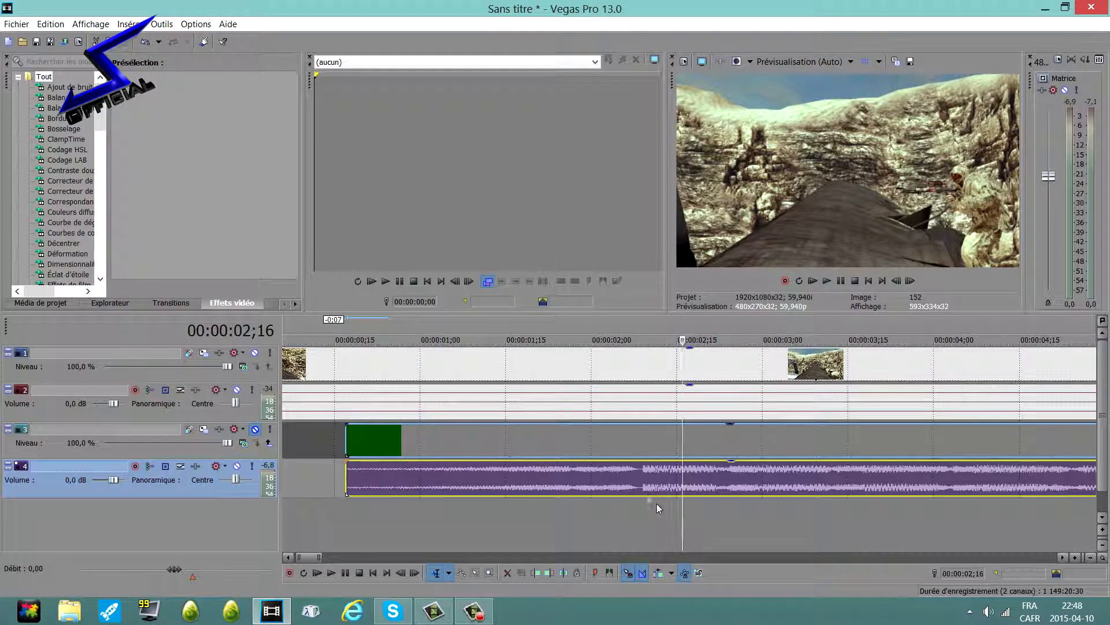
pyautogui.click(641, 336)
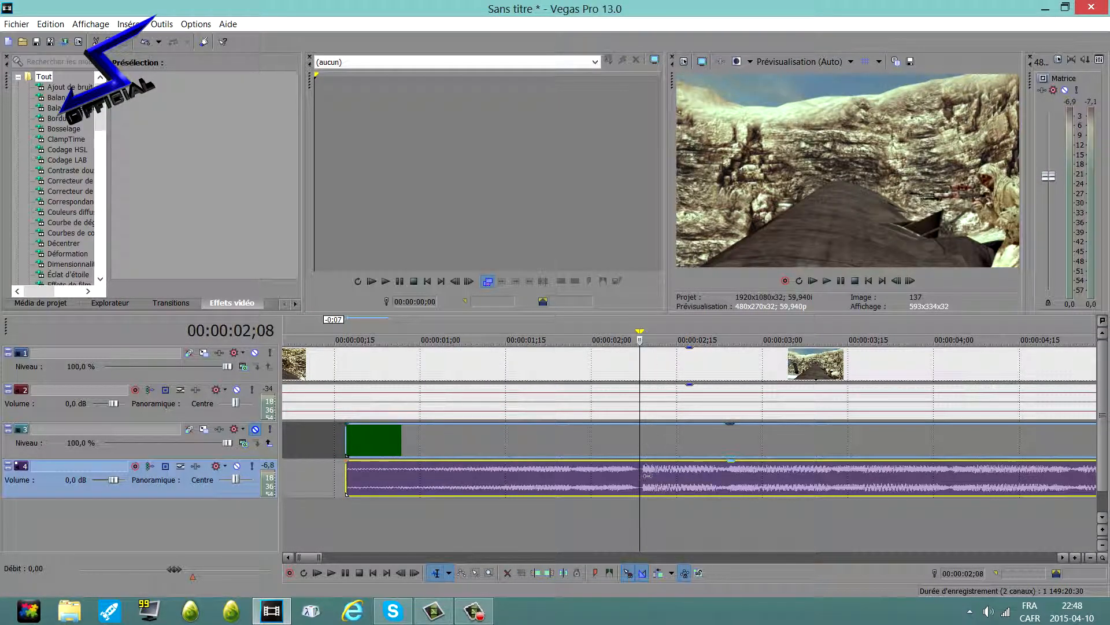
pyautogui.moveTo(657, 474); pyautogui.dragTo(654, 474)
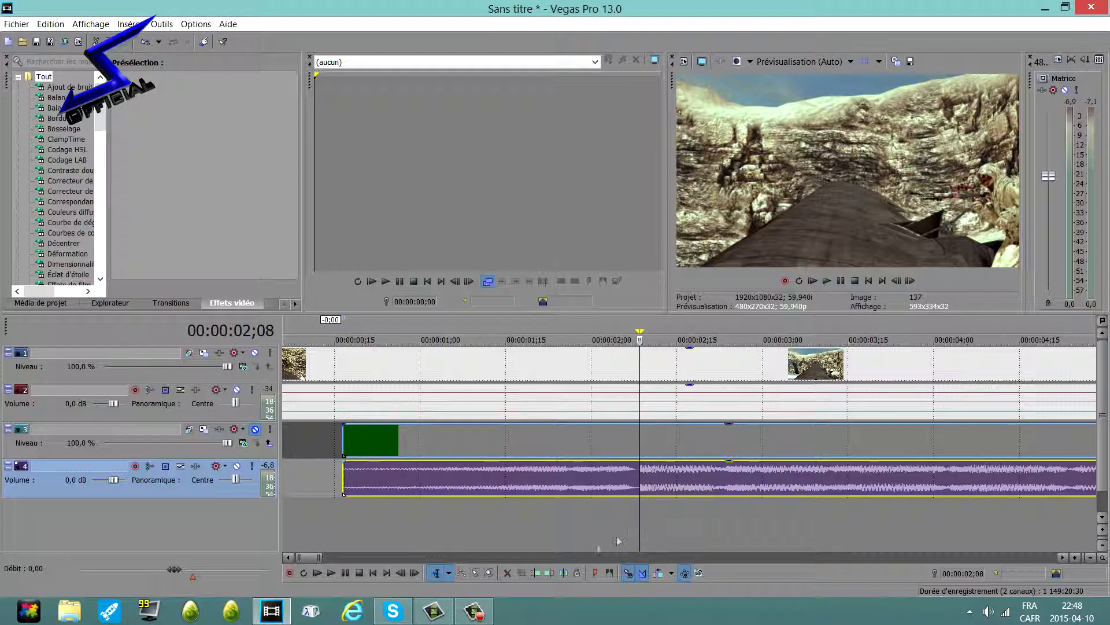
# Split the gameplay clip at 00:00:02;08 and again at 00:00:02;10
pyautogui.click(639, 367)
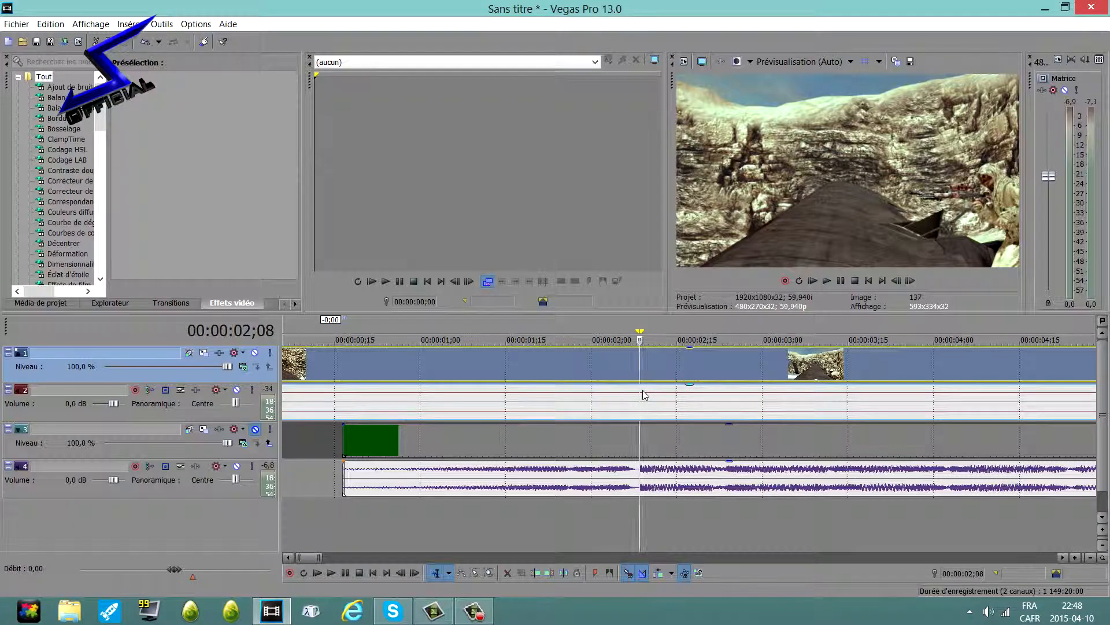
pyautogui.press('s')
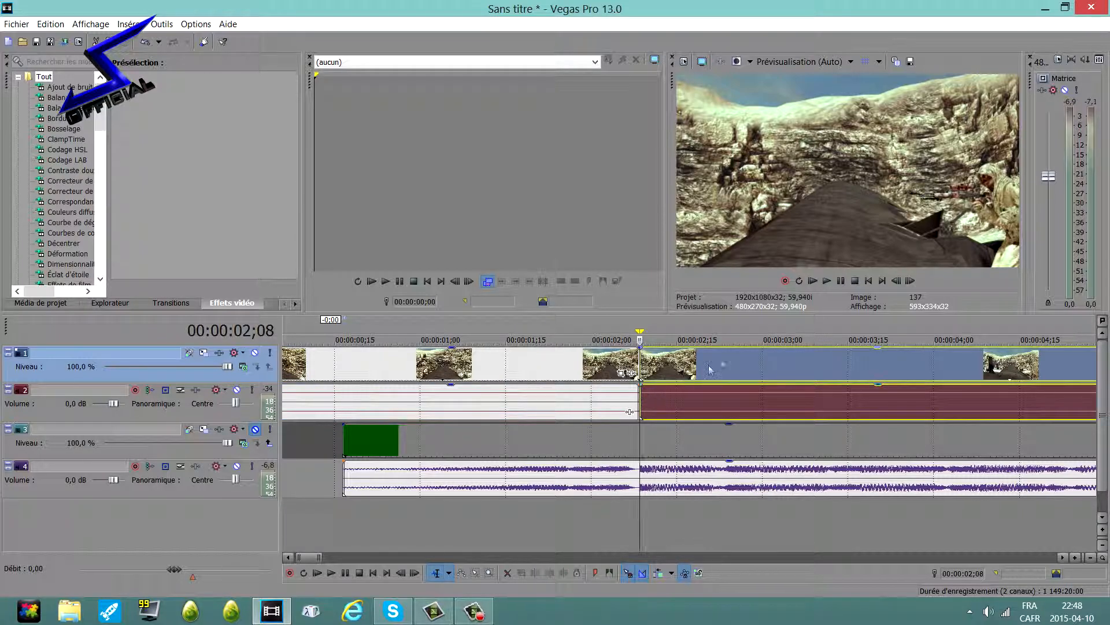
pyautogui.click(911, 282)
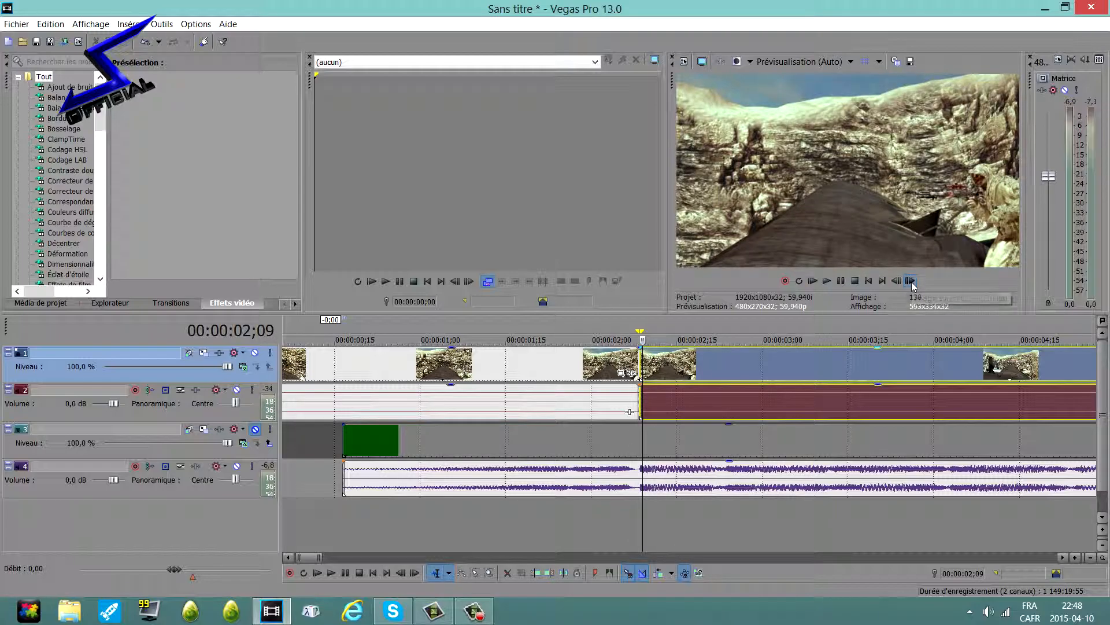
pyautogui.click(911, 281)
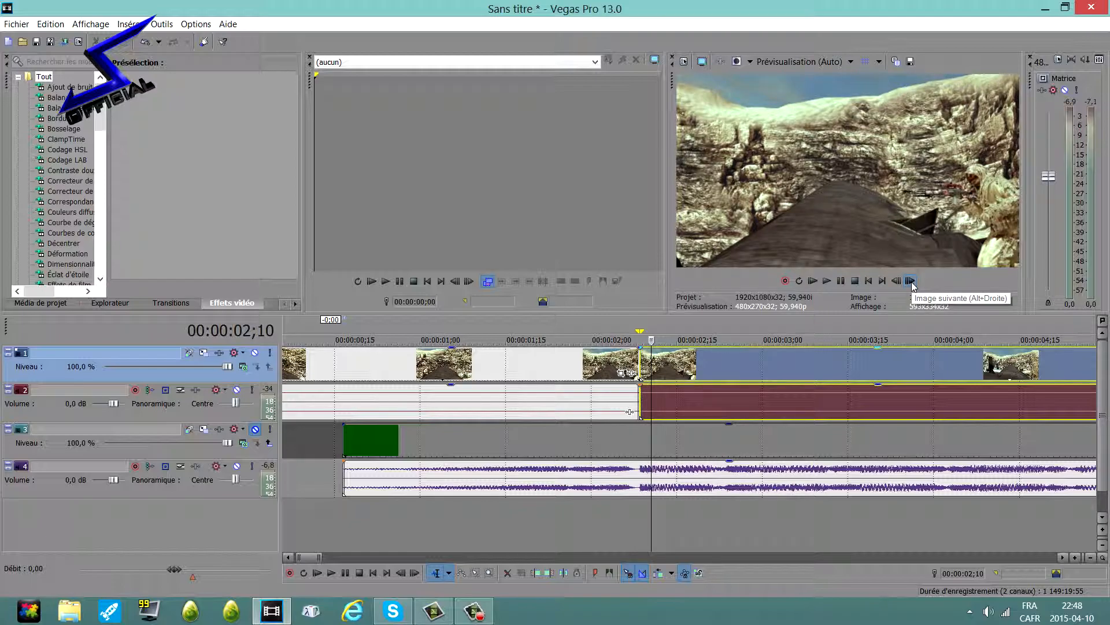
pyautogui.press('s')
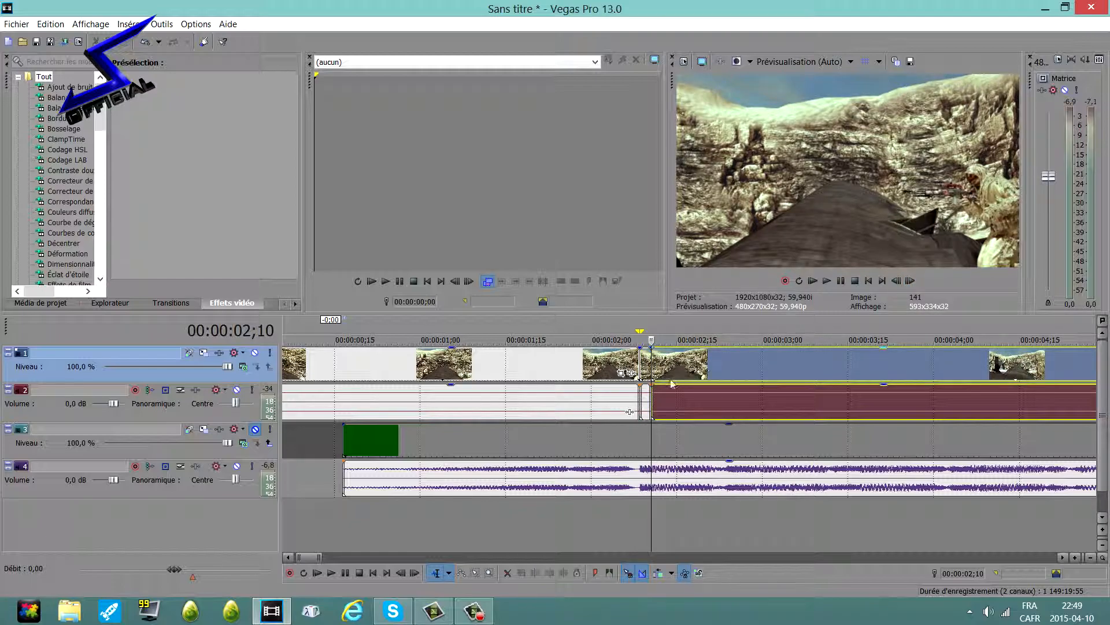
# Play the montage from just before the two cuts to check them against the music
pyautogui.scroll(3, 670, 389)
pyautogui.scroll(3, 671, 385)
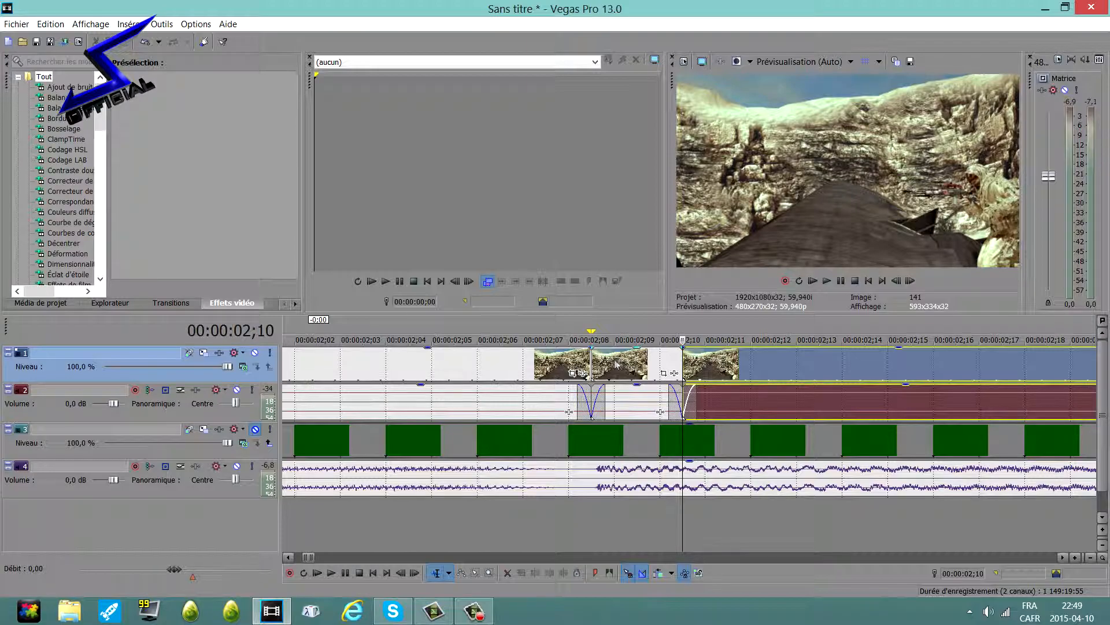
pyautogui.click(547, 370)
pyautogui.click(826, 280)
pyautogui.click(839, 280)
# In the Pan/Crop settings of the short clip starting at 00:00:02;08, shrink the first keyframe's crop frame to about 955 × 537
pyautogui.scroll(-4, 627, 390)
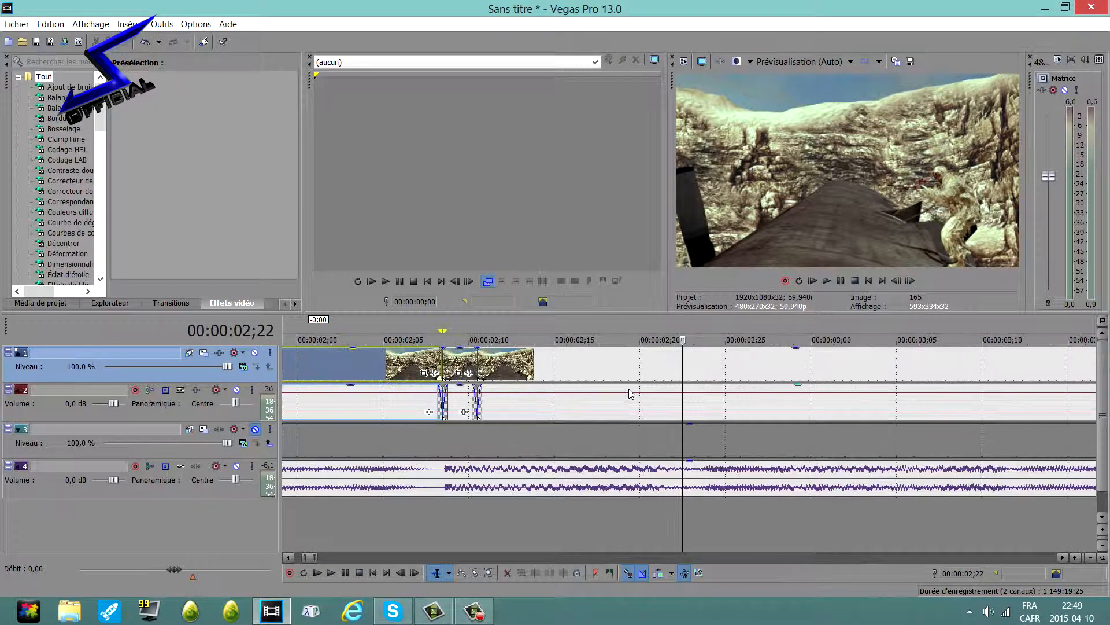
pyautogui.click(522, 407)
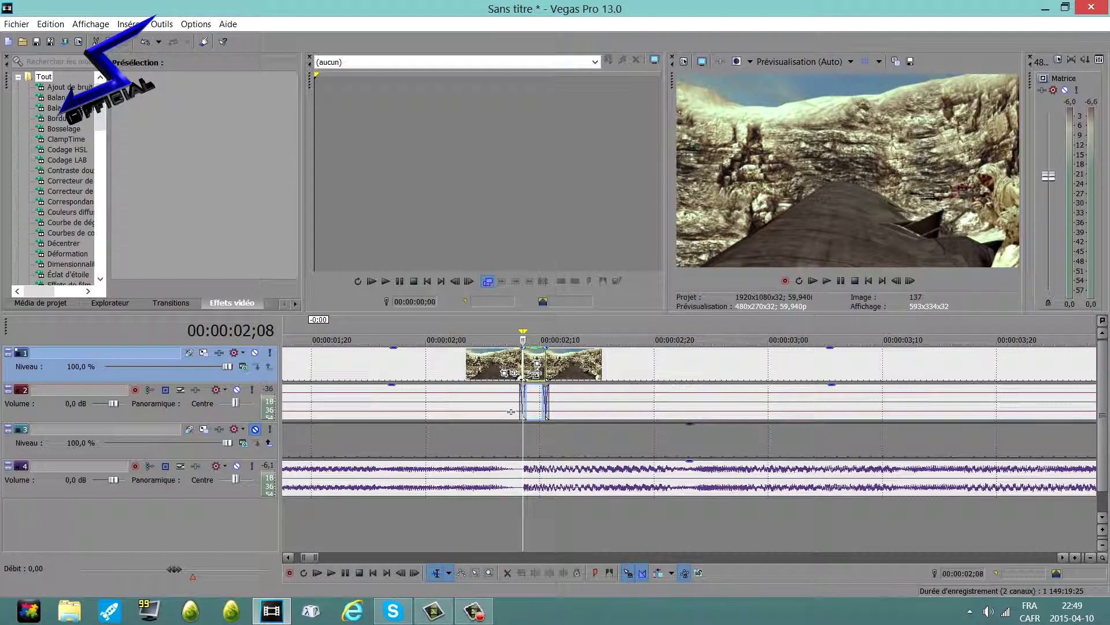
pyautogui.scroll(2, 533, 372)
pyautogui.scroll(1, 533, 371)
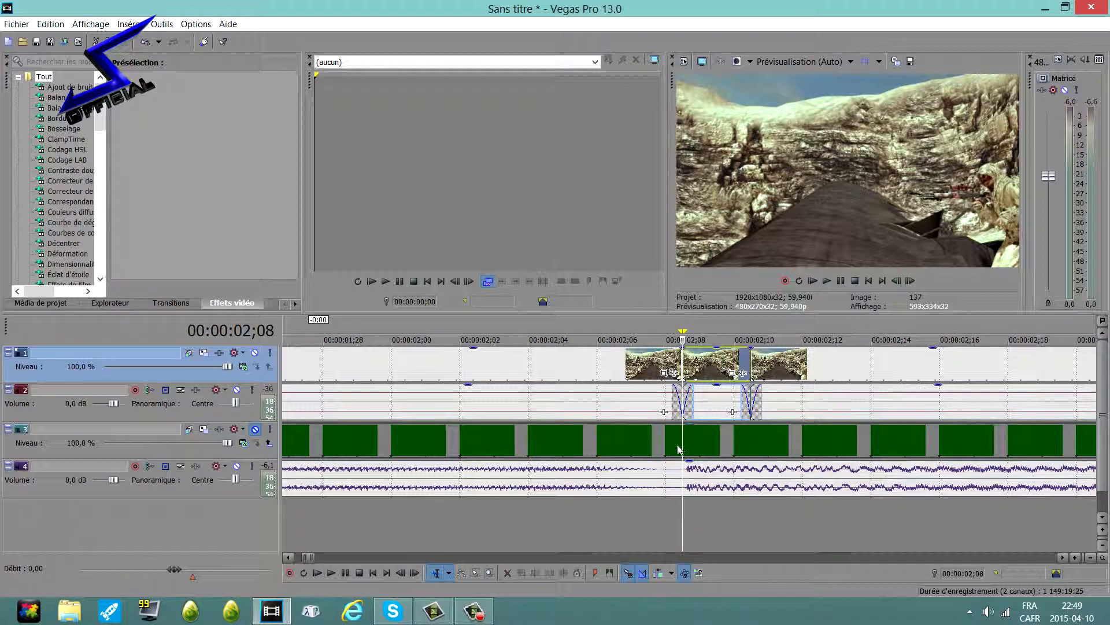
pyautogui.click(740, 375)
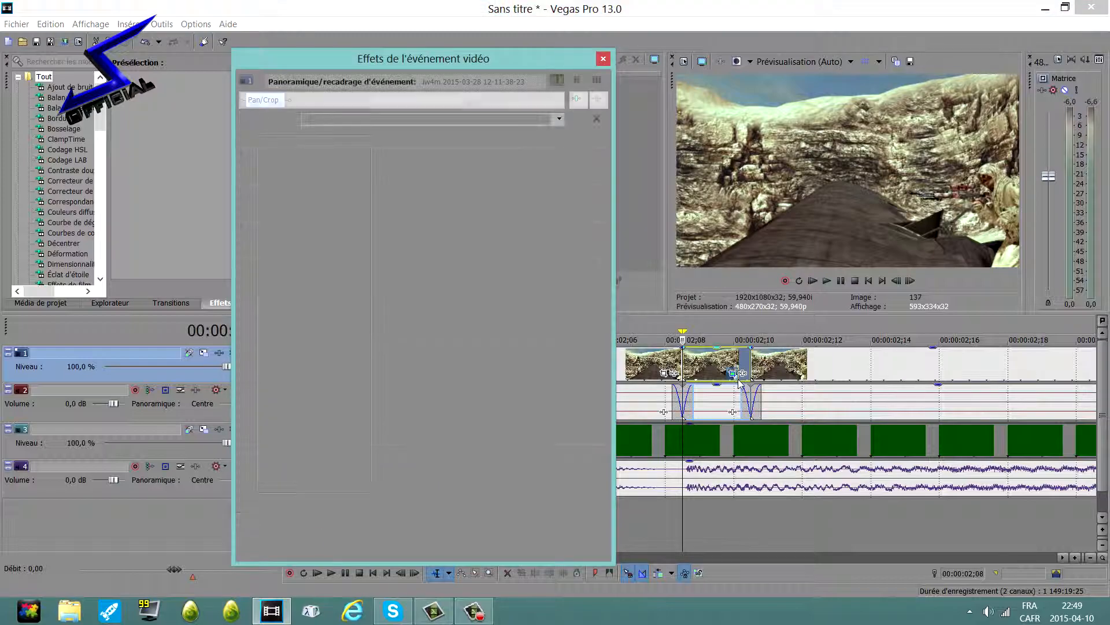
pyautogui.moveTo(372, 61); pyautogui.dragTo(314, 65)
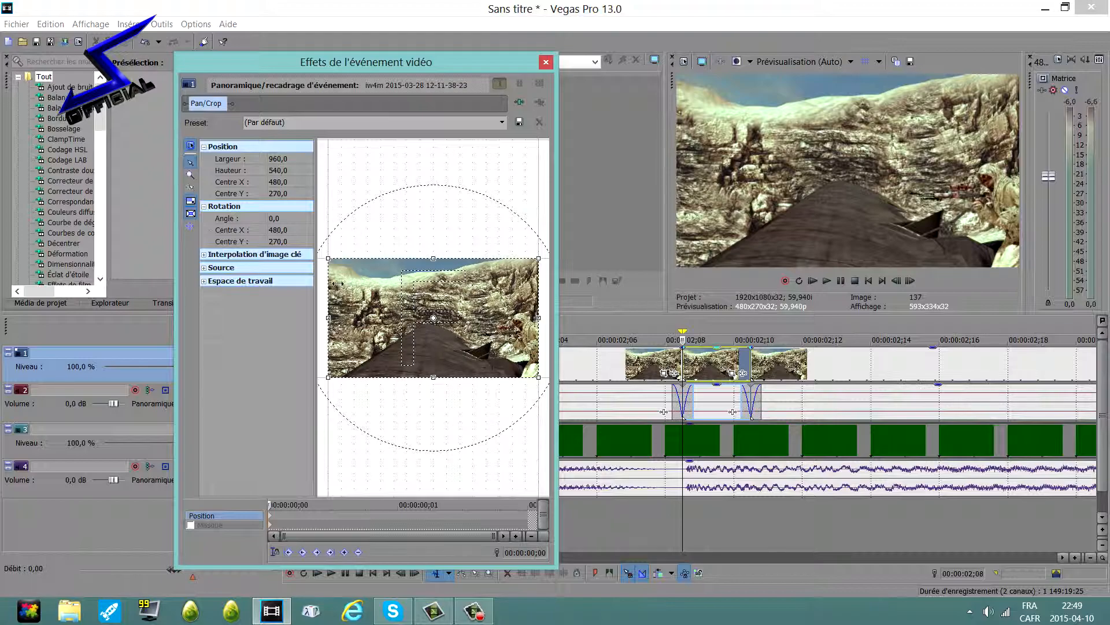
pyautogui.moveTo(339, 279)
pyautogui.mouseDown()
pyautogui.moveTo(373, 298)
pyautogui.moveTo(338, 299)
pyautogui.mouseUp()
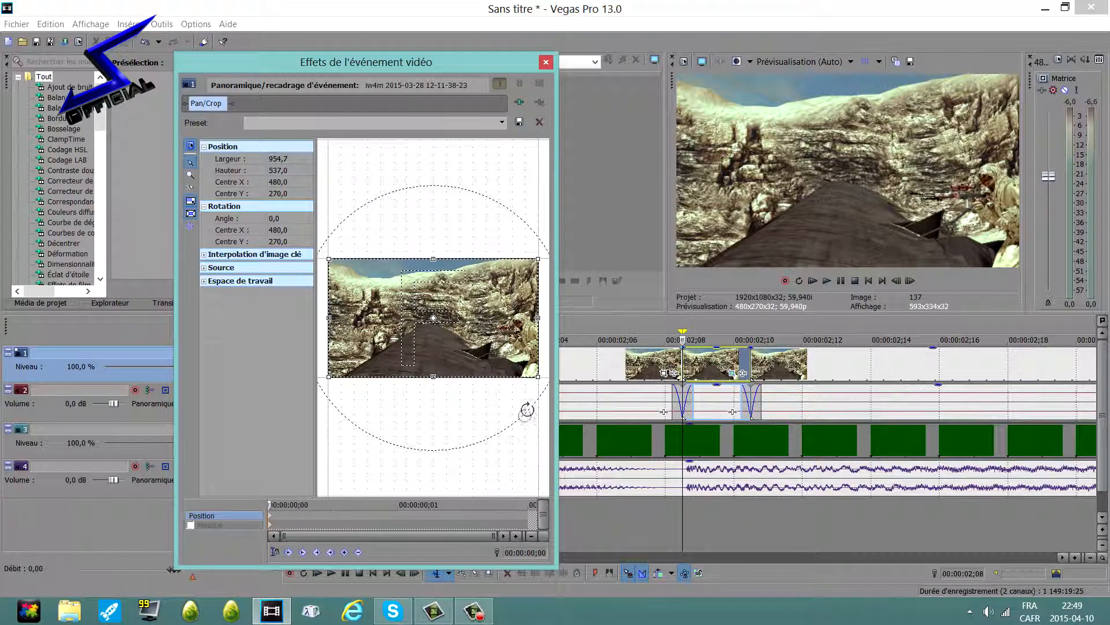
# Add a Pan/Crop keyframe at 00:00:00;02 of the short clip, with the crop frame restored to its default 960 × 540
pyautogui.click(528, 521)
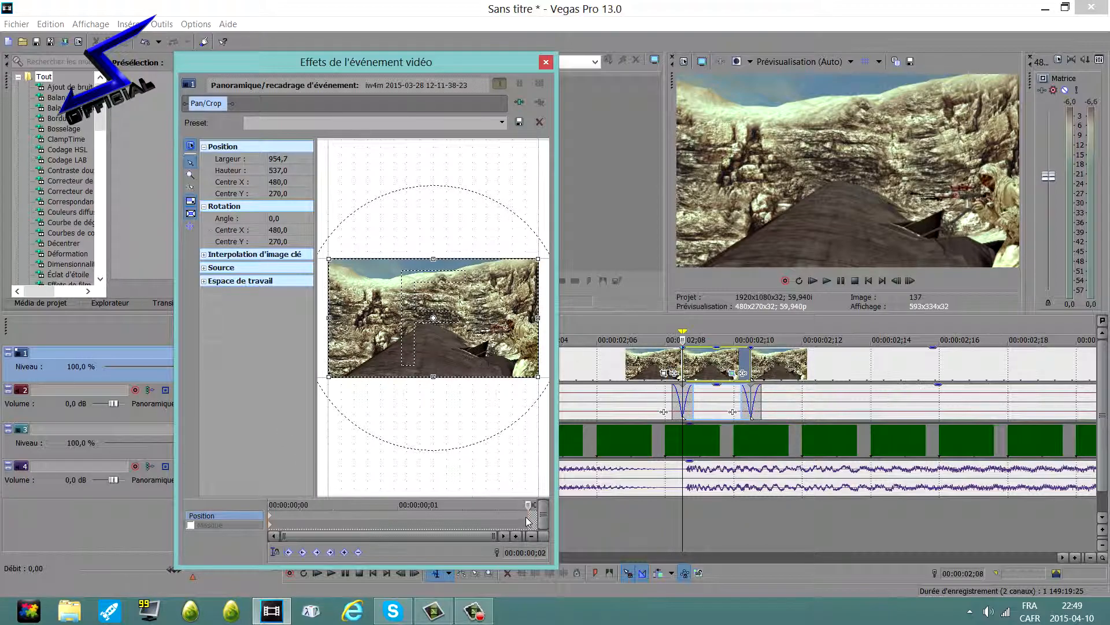
pyautogui.rightClick(485, 346)
pyautogui.click(500, 353)
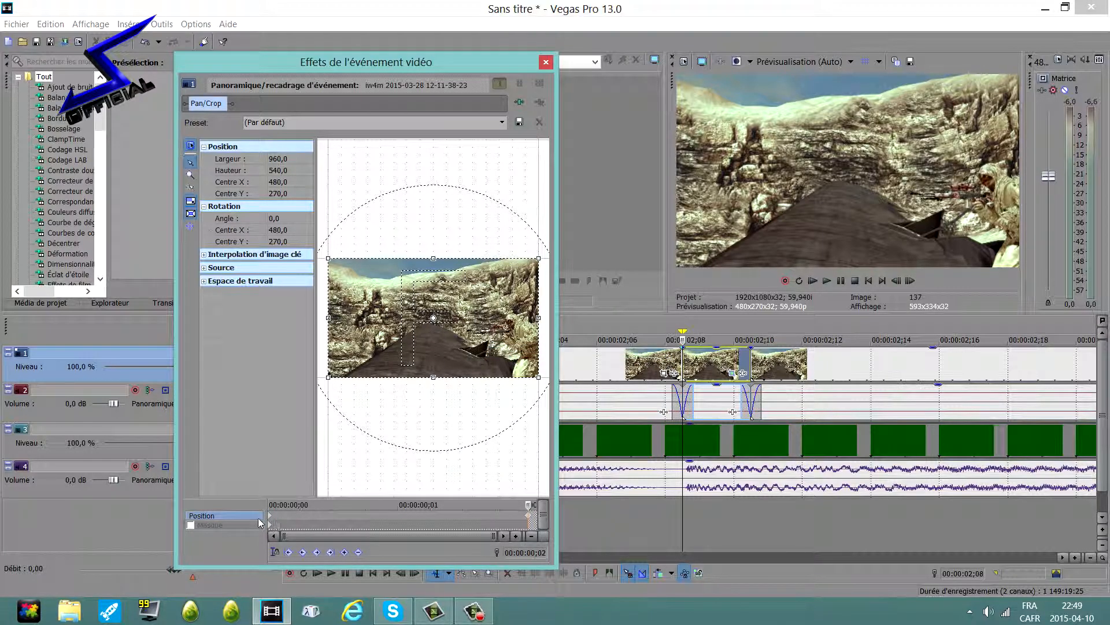
pyautogui.click(274, 523)
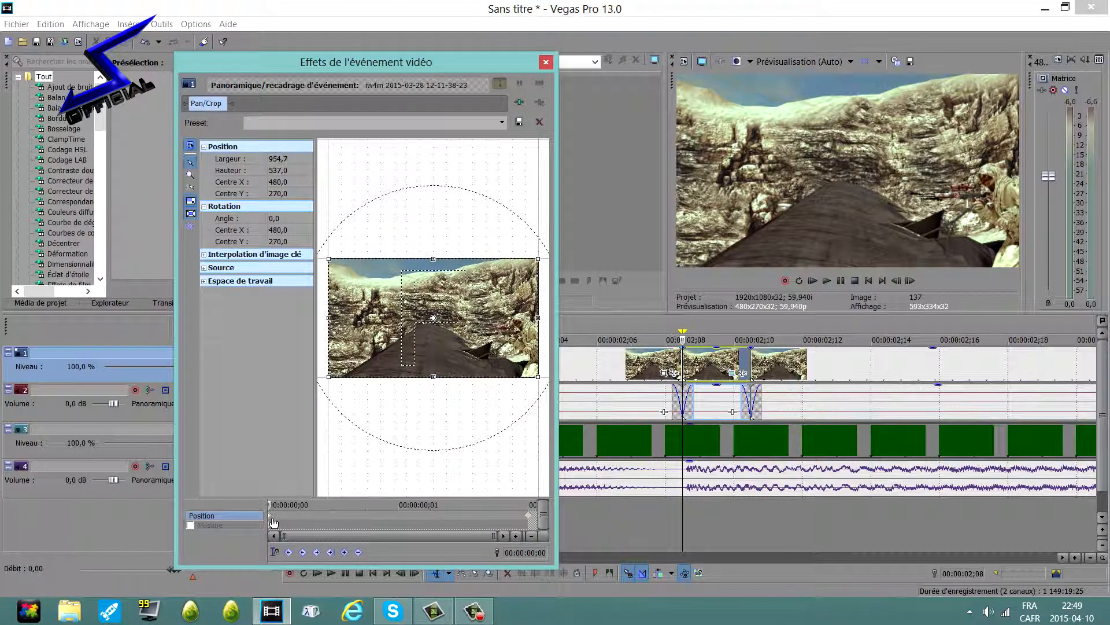
pyautogui.click(530, 521)
pyautogui.moveTo(542, 353); pyautogui.dragTo(542, 355)
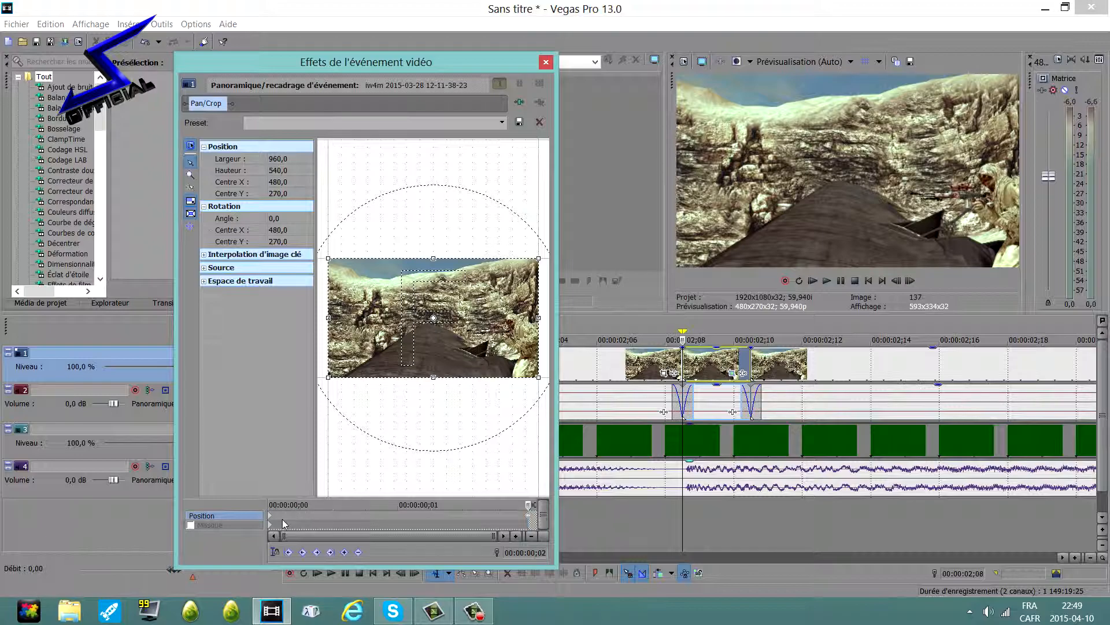
# Shrink the crop frame at the short clip's first keyframe to about 886 × 498 and close the Pan/Crop settings
pyautogui.click(274, 521)
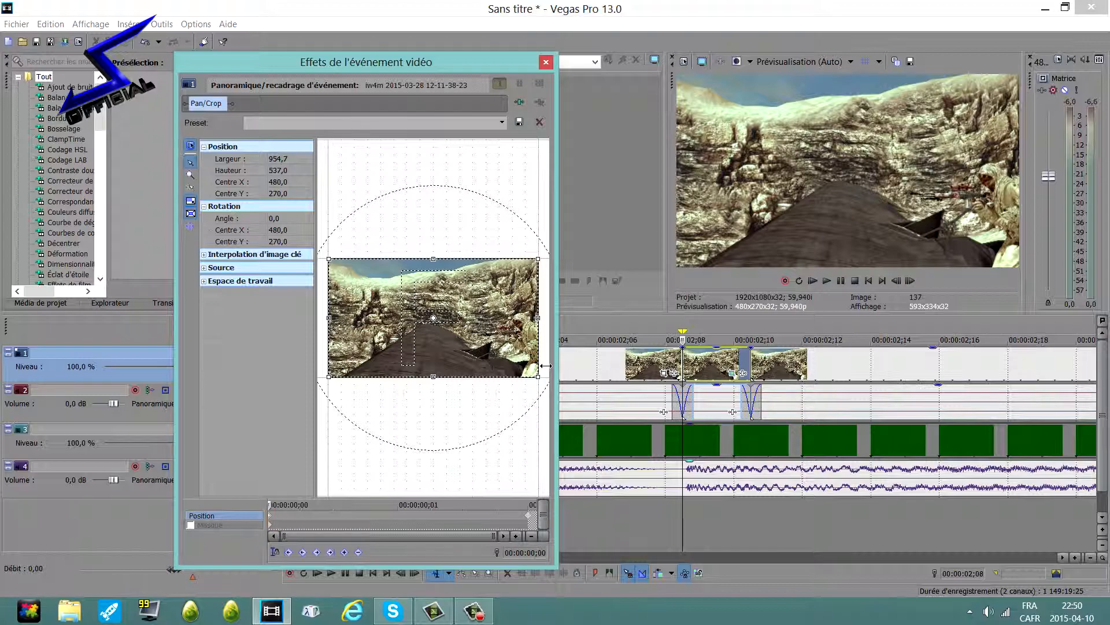
pyautogui.moveTo(546, 365); pyautogui.dragTo(537, 370)
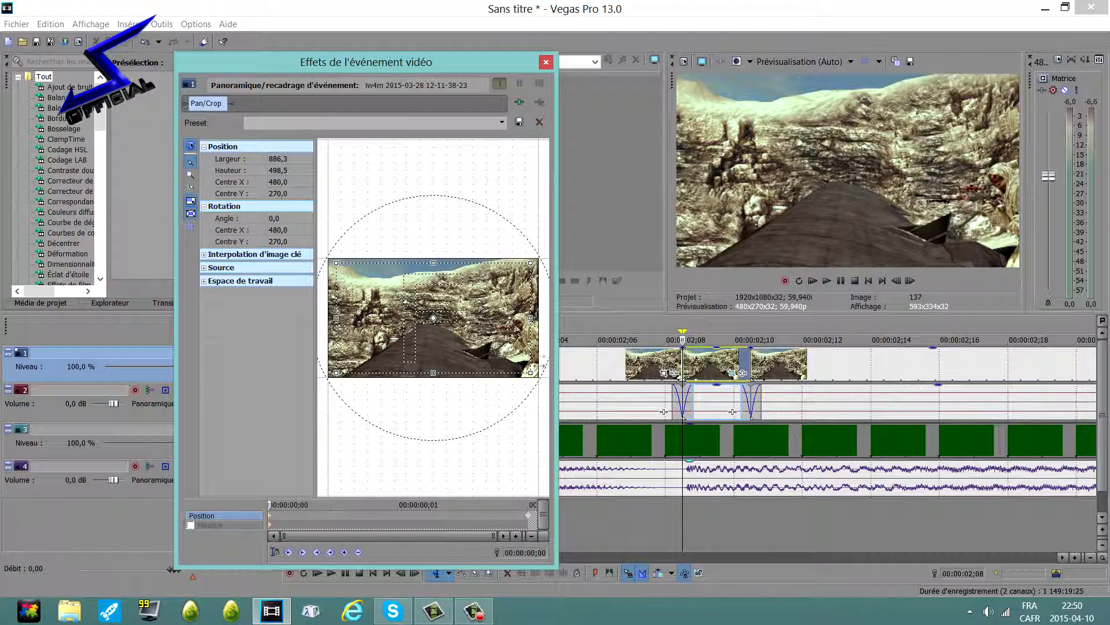
pyautogui.click(533, 520)
pyautogui.click(546, 62)
# Play the montage from 00:00:02;04 to preview the zoom effect on the beat
pyautogui.doubleClick(546, 363)
pyautogui.click(827, 281)
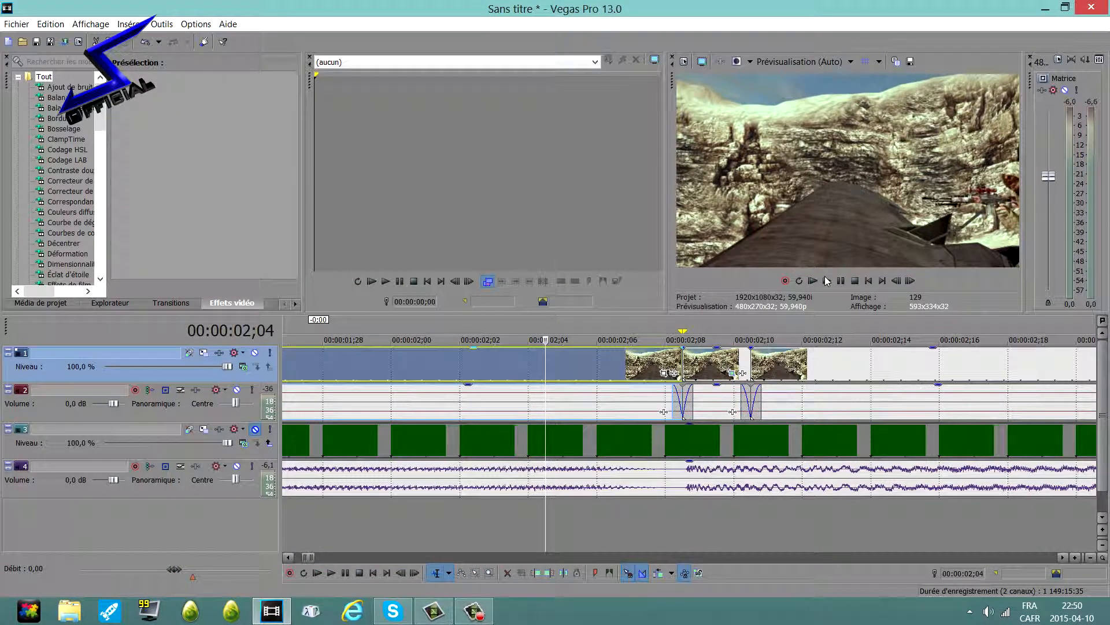
pyautogui.click(827, 281)
pyautogui.click(827, 280)
pyautogui.click(842, 281)
# Strengthen the short clip's zoom by shrinking its first keyframe's crop frame to about 749 × 421
pyautogui.scroll(-5, 578, 436)
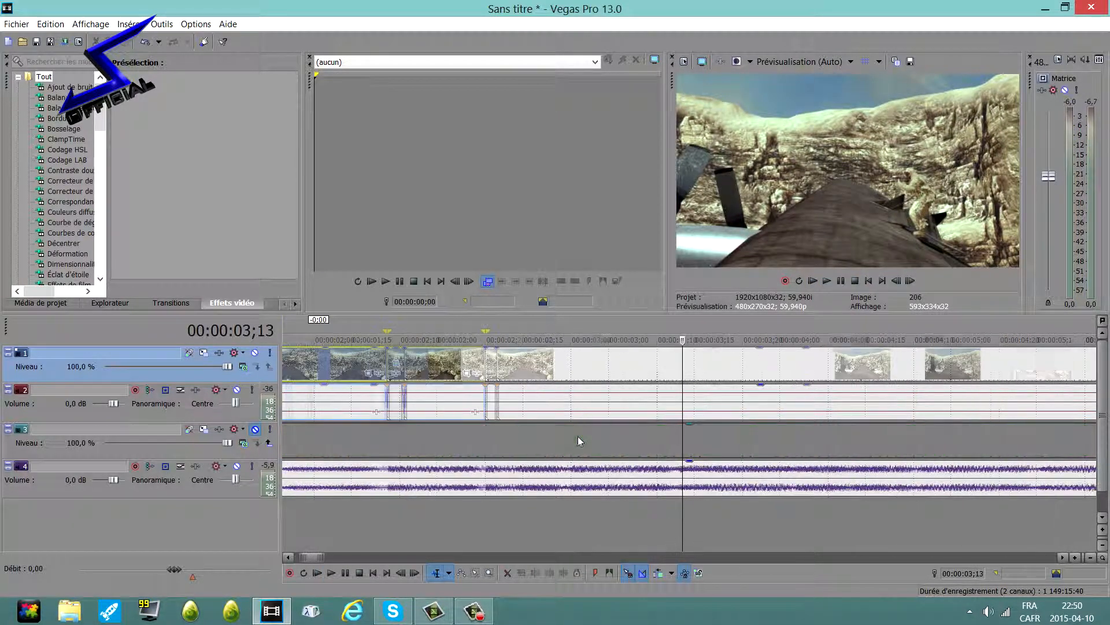
pyautogui.scroll(3, 509, 397)
pyautogui.scroll(-1, 508, 391)
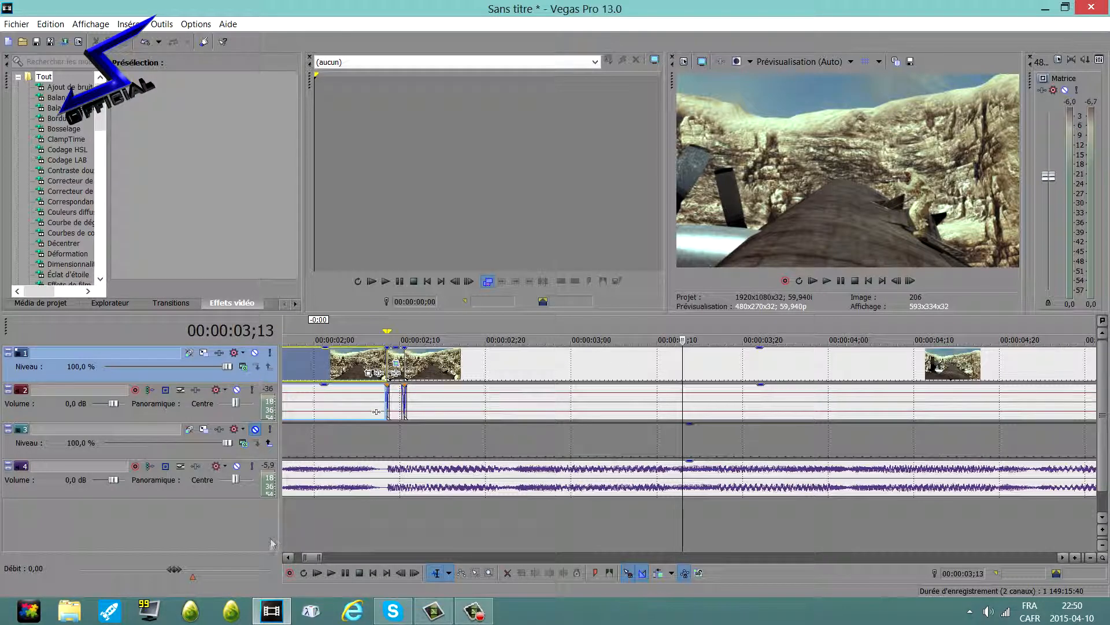
pyautogui.click(397, 365)
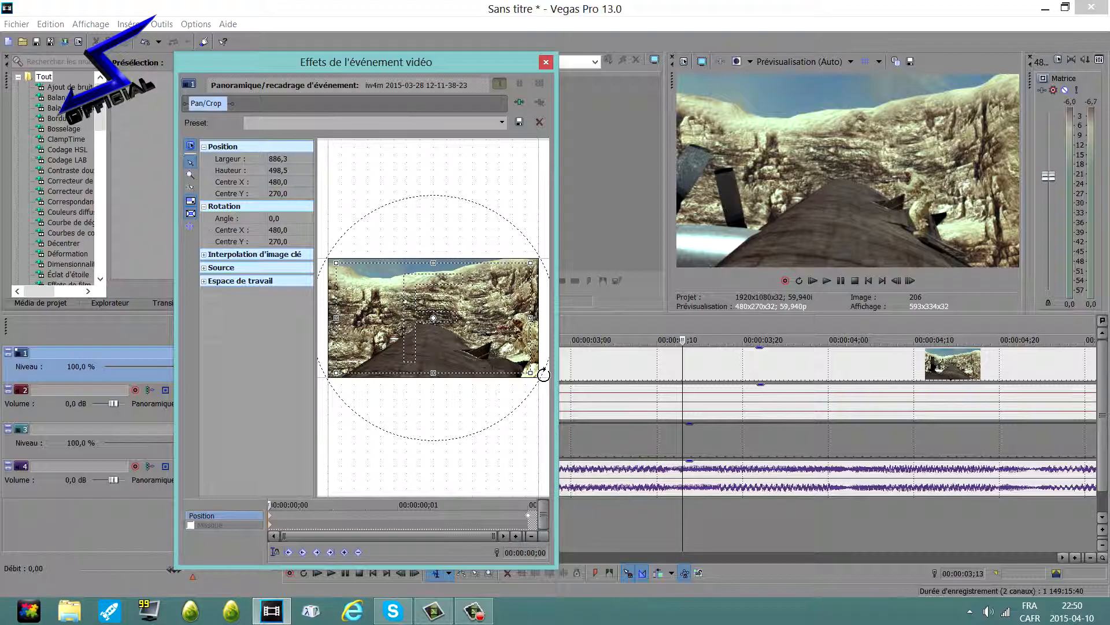
pyautogui.moveTo(538, 366); pyautogui.dragTo(524, 366)
pyautogui.click(546, 62)
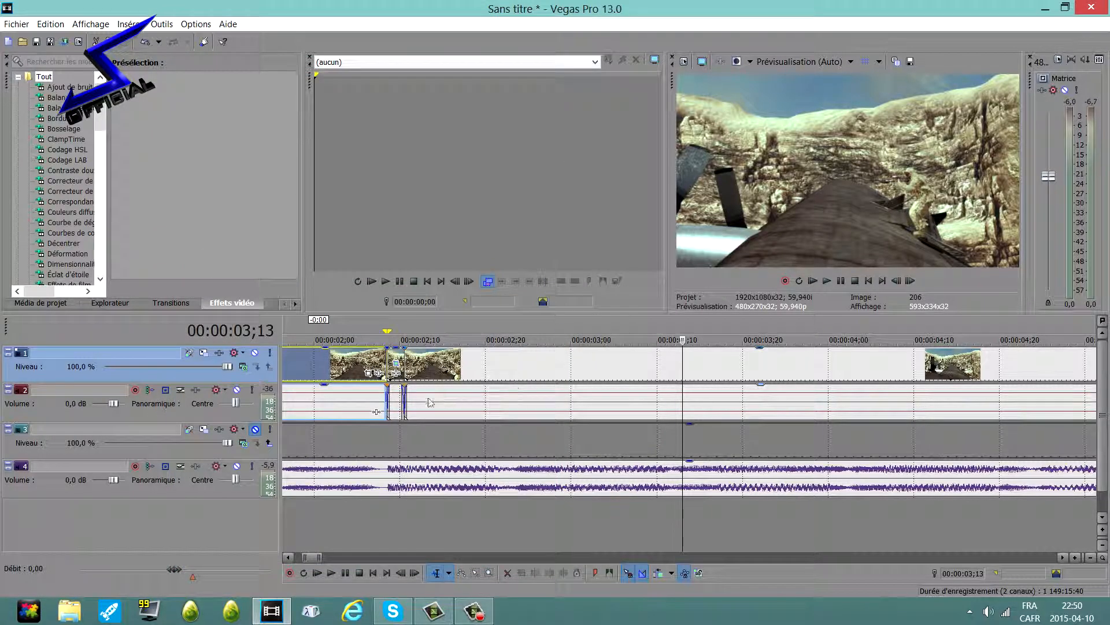
# Play the montage from 00:00:02;00 to judge the stronger zoom, and return the playhead there
pyautogui.click(319, 372)
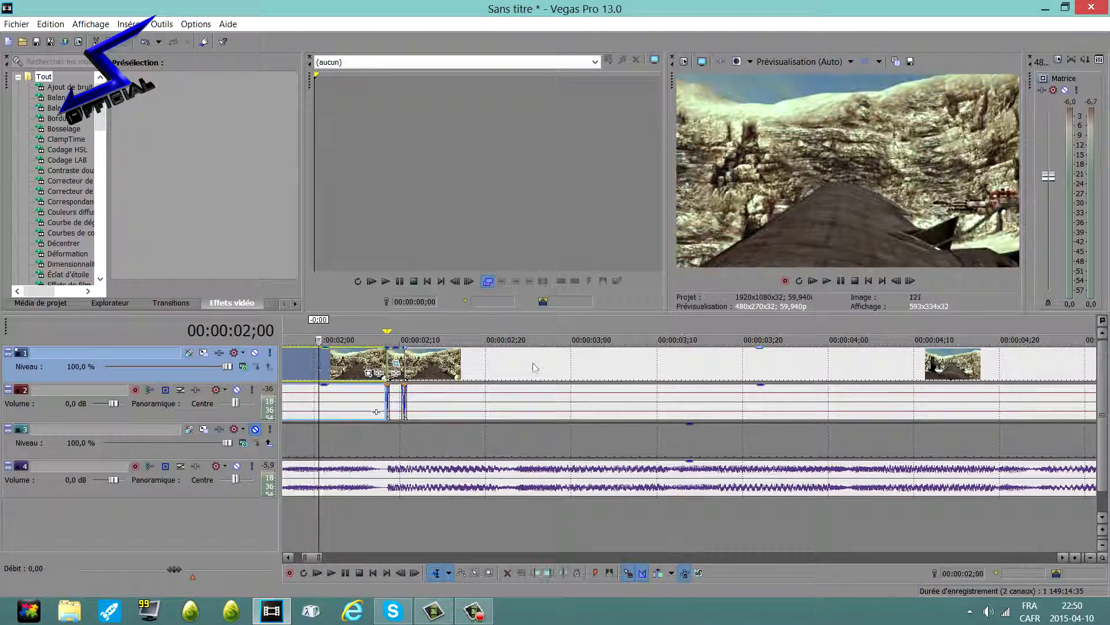
pyautogui.click(827, 281)
pyautogui.click(854, 280)
pyautogui.click(314, 381)
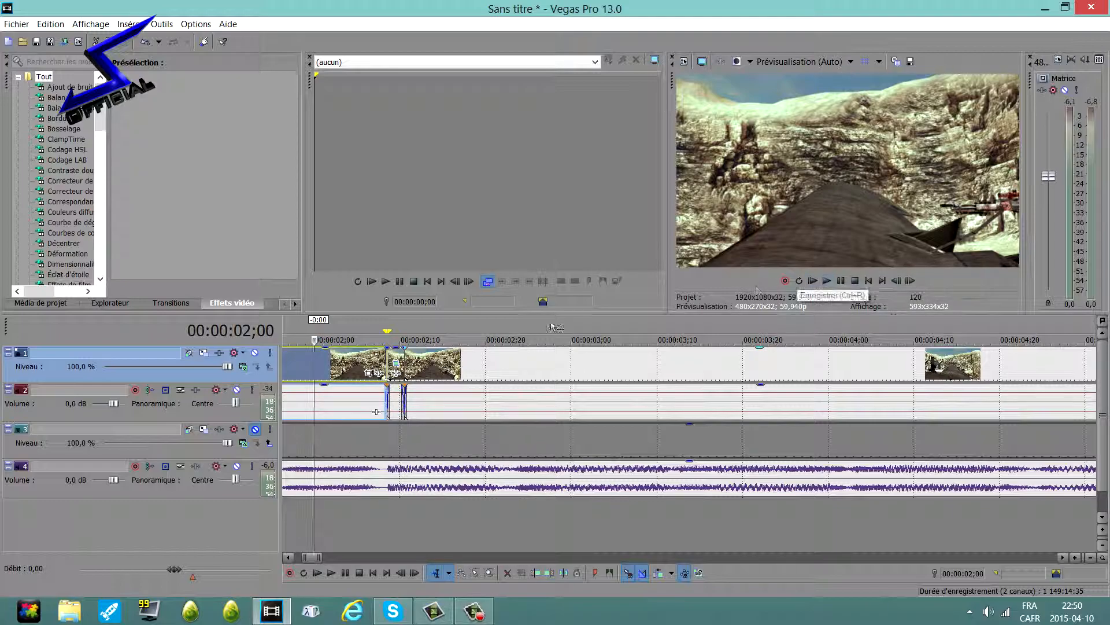
# Soften the short clip's zoom by enlarging its first keyframe's crop frame to about 913 × 513
pyautogui.click(396, 373)
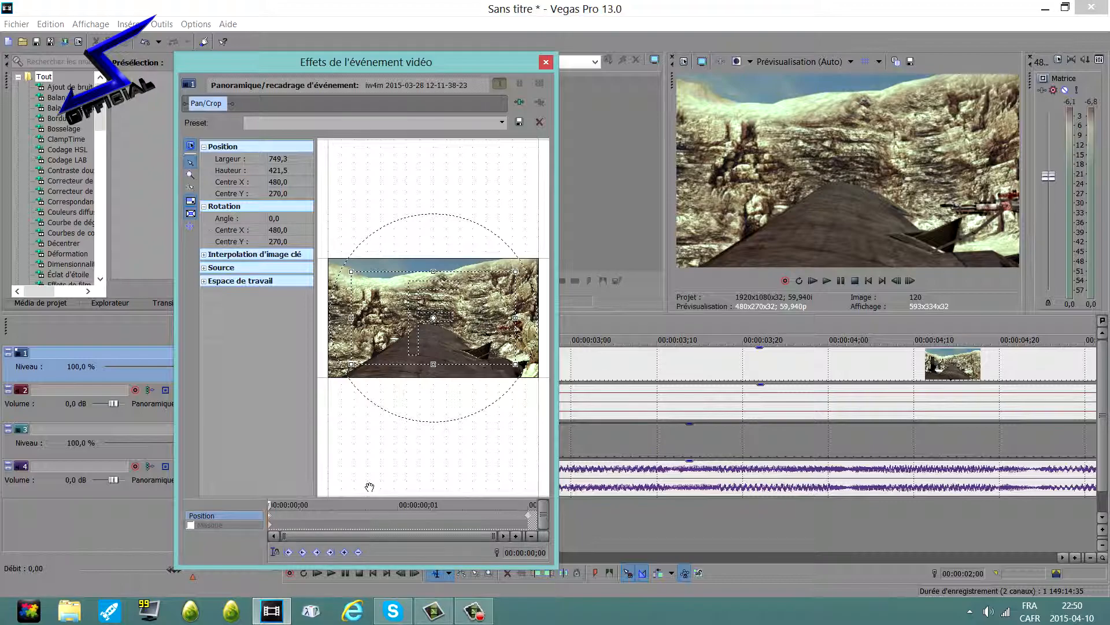
pyautogui.moveTo(526, 353); pyautogui.dragTo(541, 352)
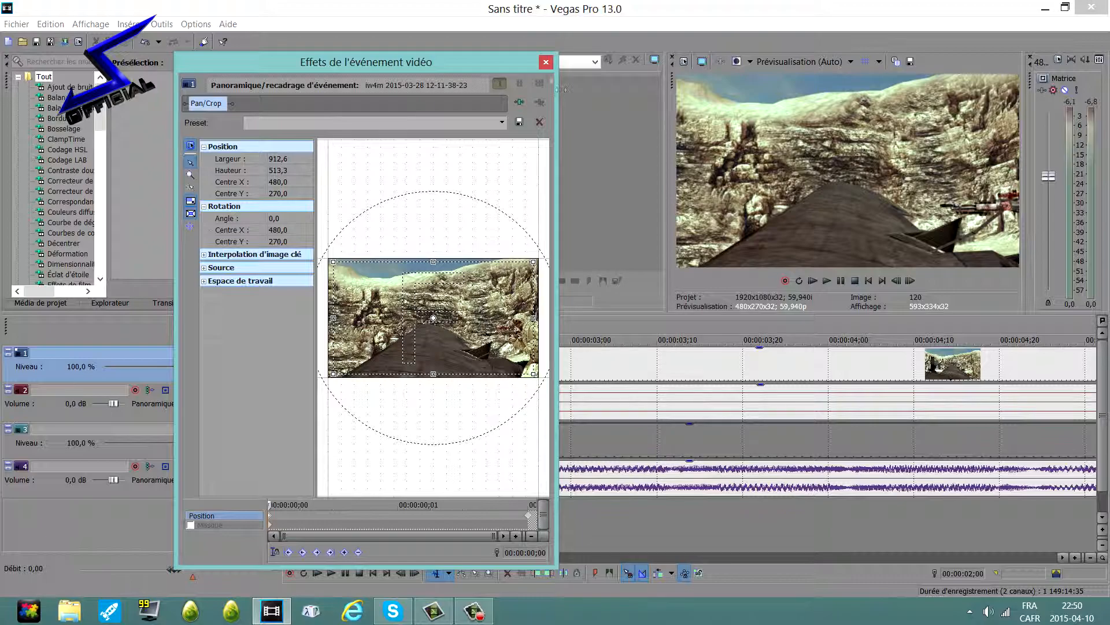
pyautogui.click(546, 62)
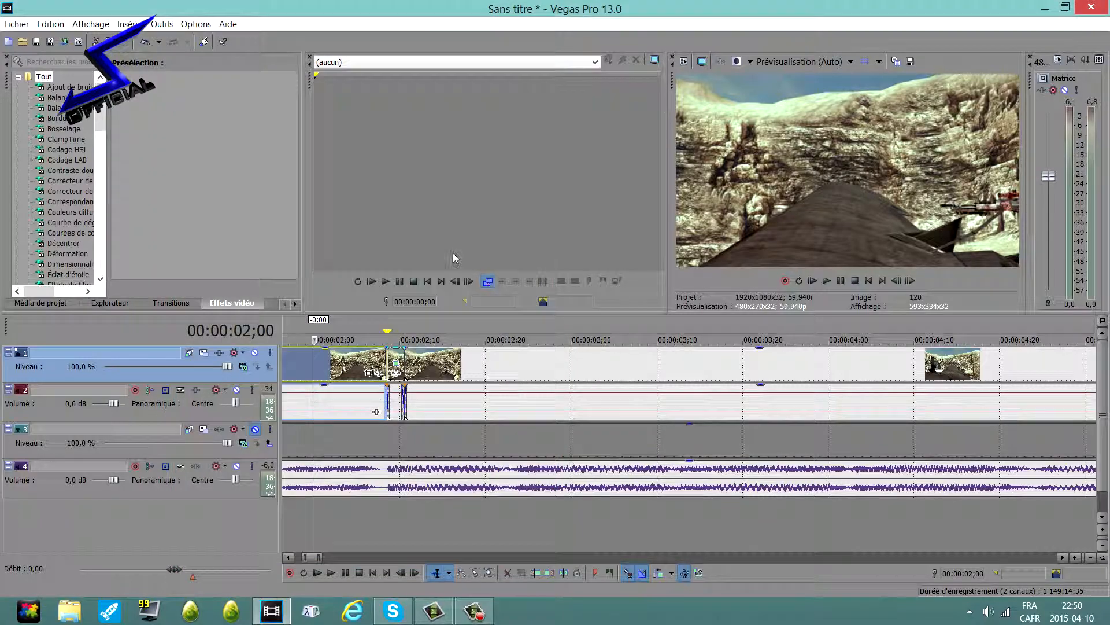
# Play the section around the beat twice to check the softened zoom against the music
pyautogui.click(841, 281)
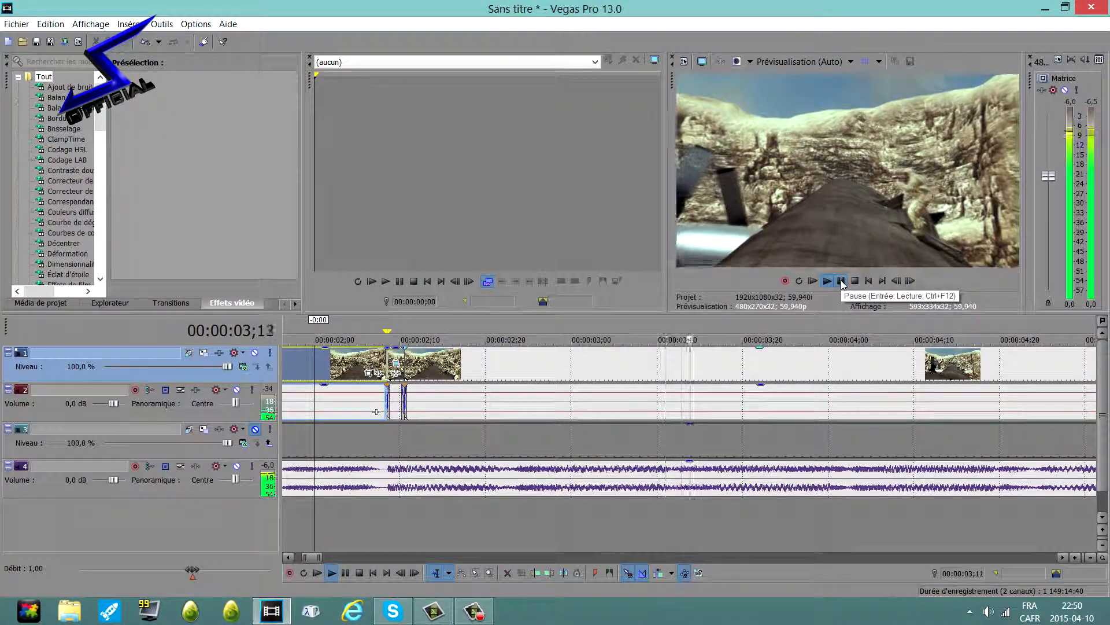
pyautogui.click(842, 281)
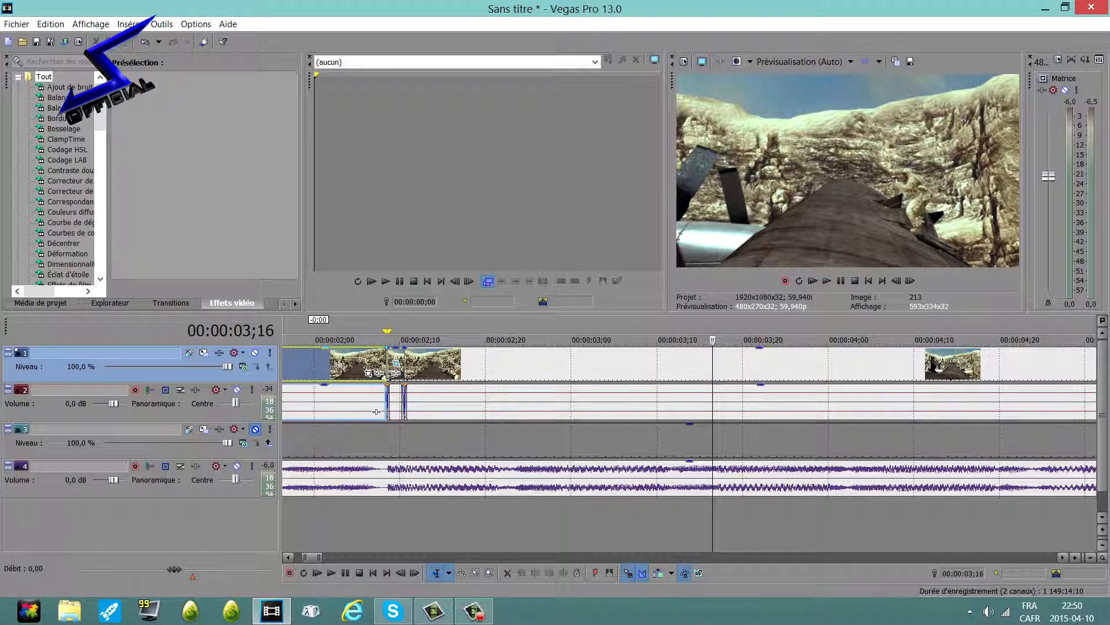
pyautogui.click(327, 365)
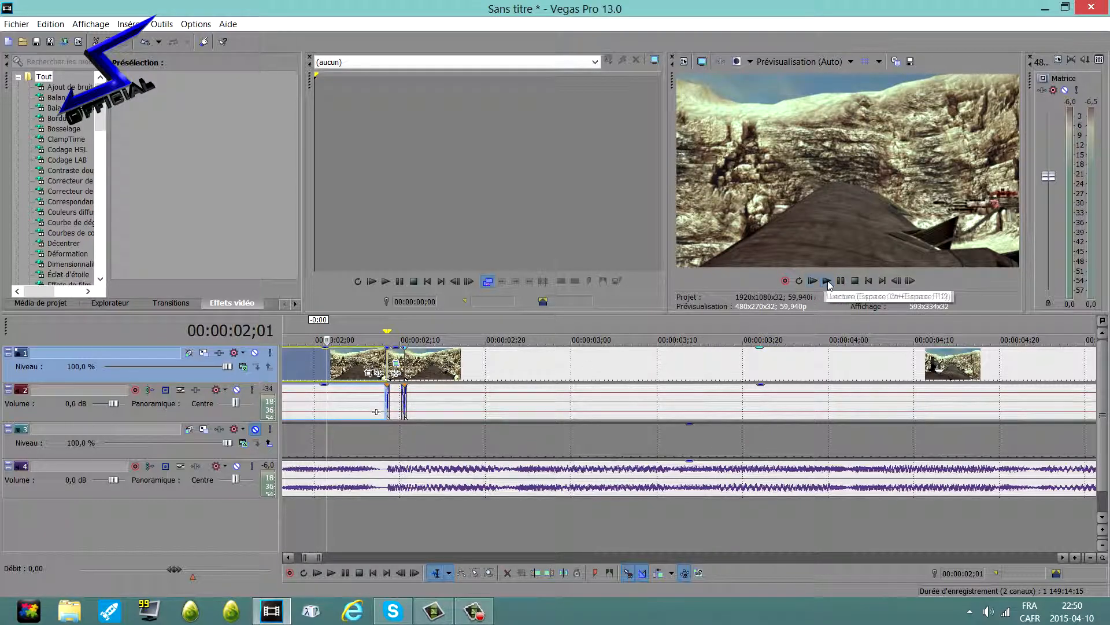
pyautogui.click(827, 280)
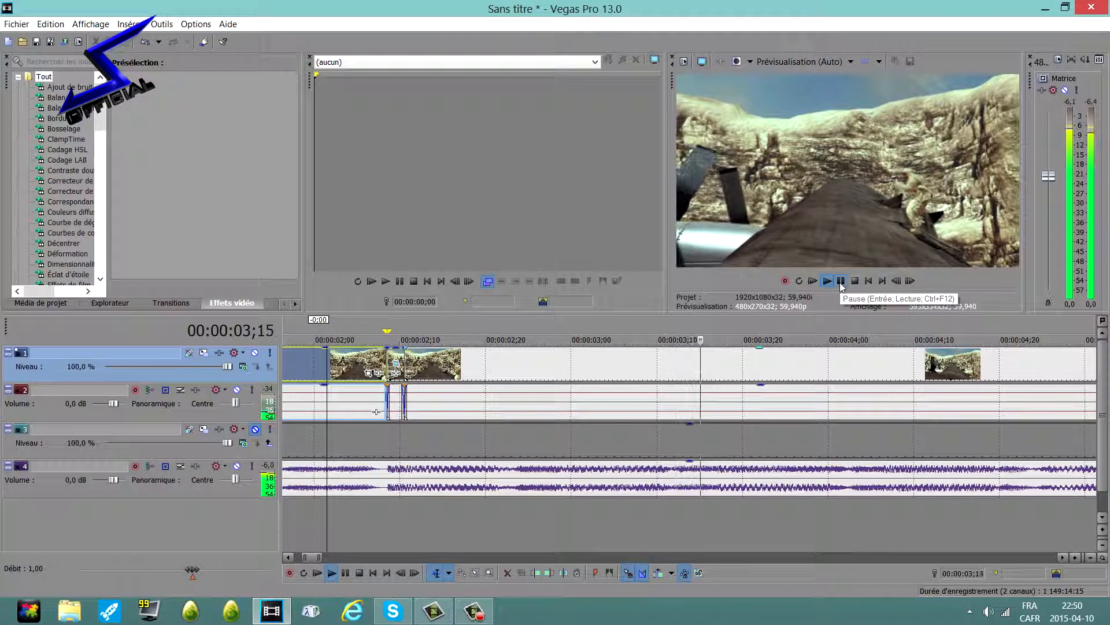
pyautogui.click(849, 283)
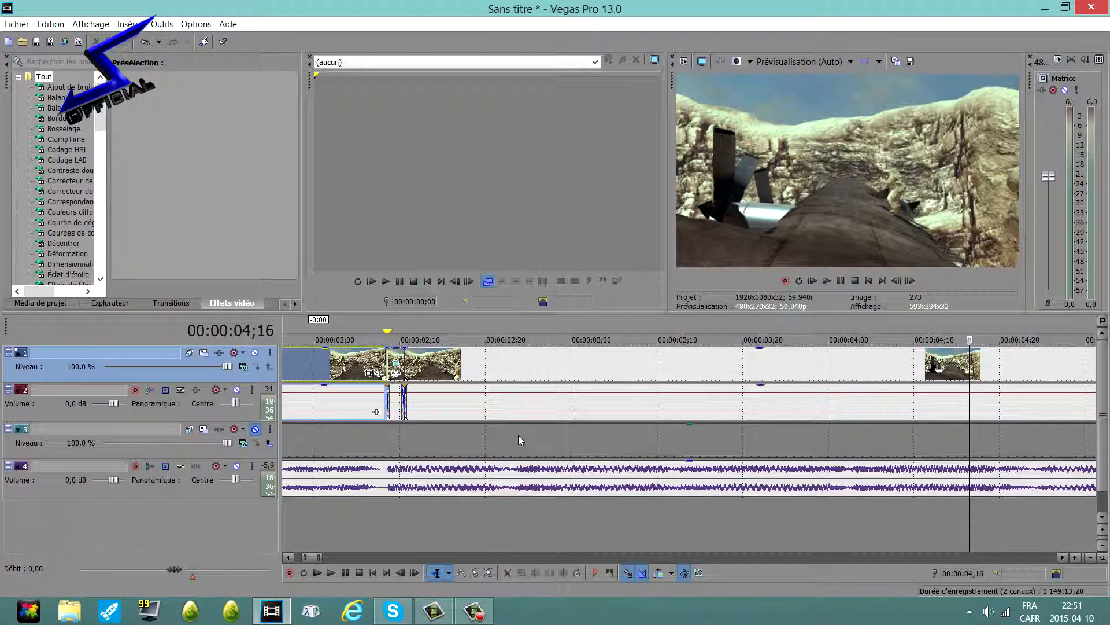
# Examine the gameplay clips before and after the short zoomed clip by viewing frames at several points along the timeline
pyautogui.scroll(-5, 608, 409)
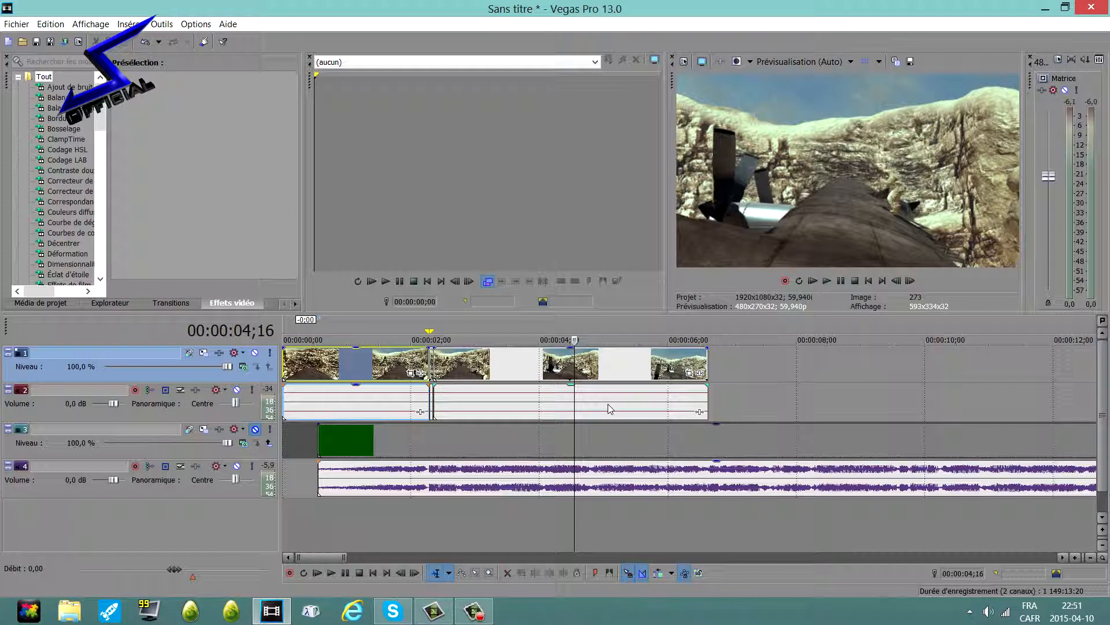
pyautogui.scroll(-3, 609, 409)
pyautogui.scroll(6, 608, 408)
pyautogui.scroll(-4, 606, 409)
pyautogui.click(460, 374)
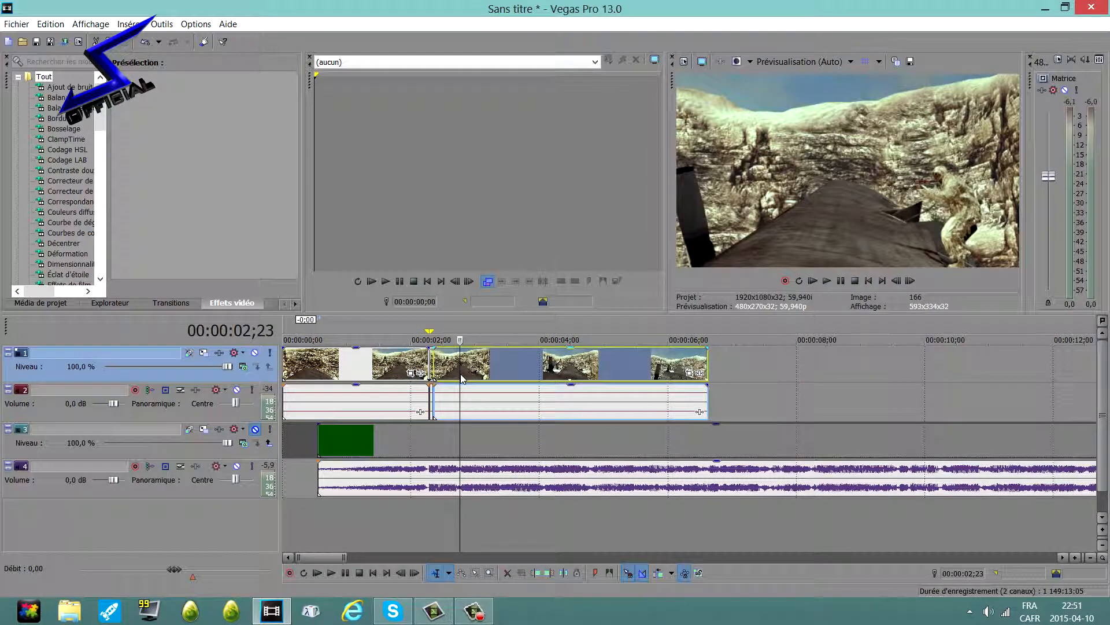
pyautogui.click(391, 352)
pyautogui.click(457, 372)
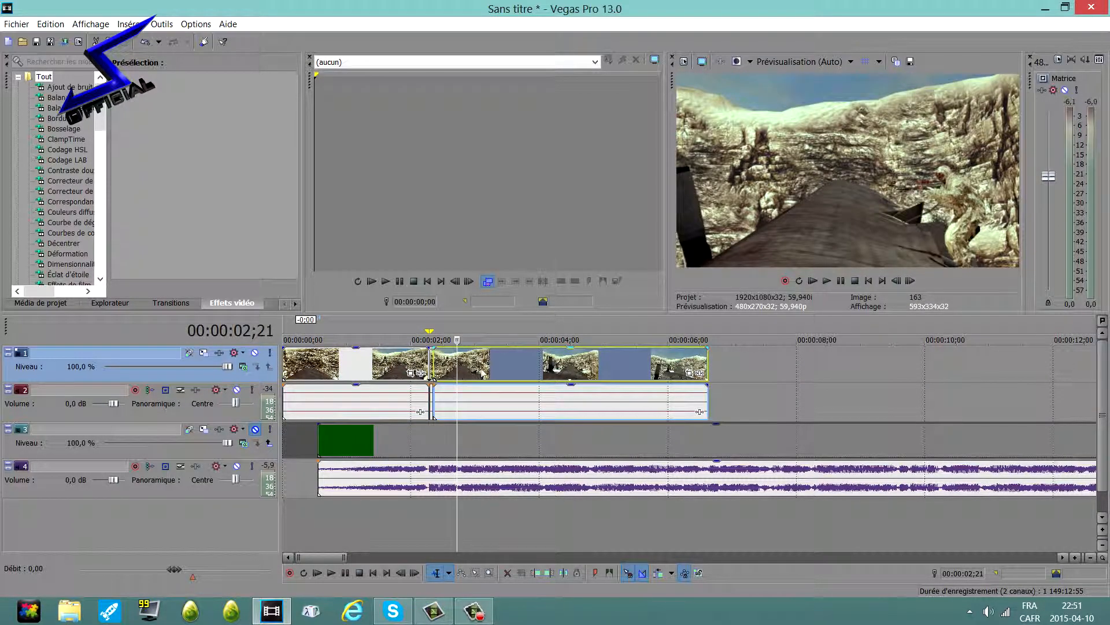
pyautogui.click(699, 359)
pyautogui.click(580, 369)
pyautogui.click(493, 370)
pyautogui.click(441, 370)
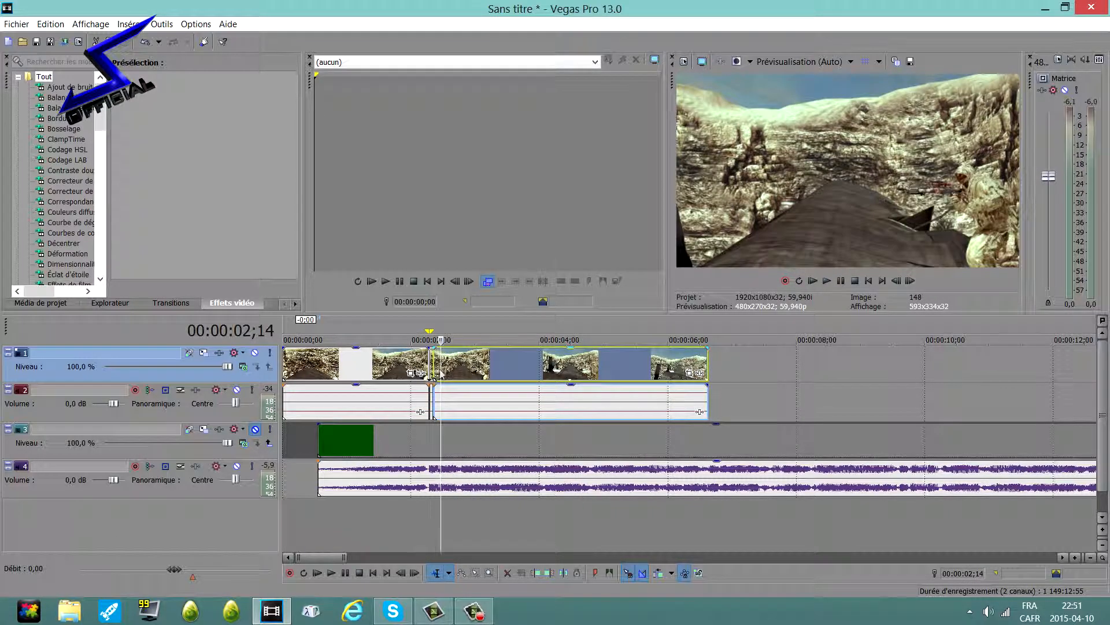
pyautogui.click(410, 373)
pyautogui.click(382, 373)
pyautogui.click(313, 370)
pyautogui.click(294, 370)
pyautogui.click(335, 370)
pyautogui.click(392, 371)
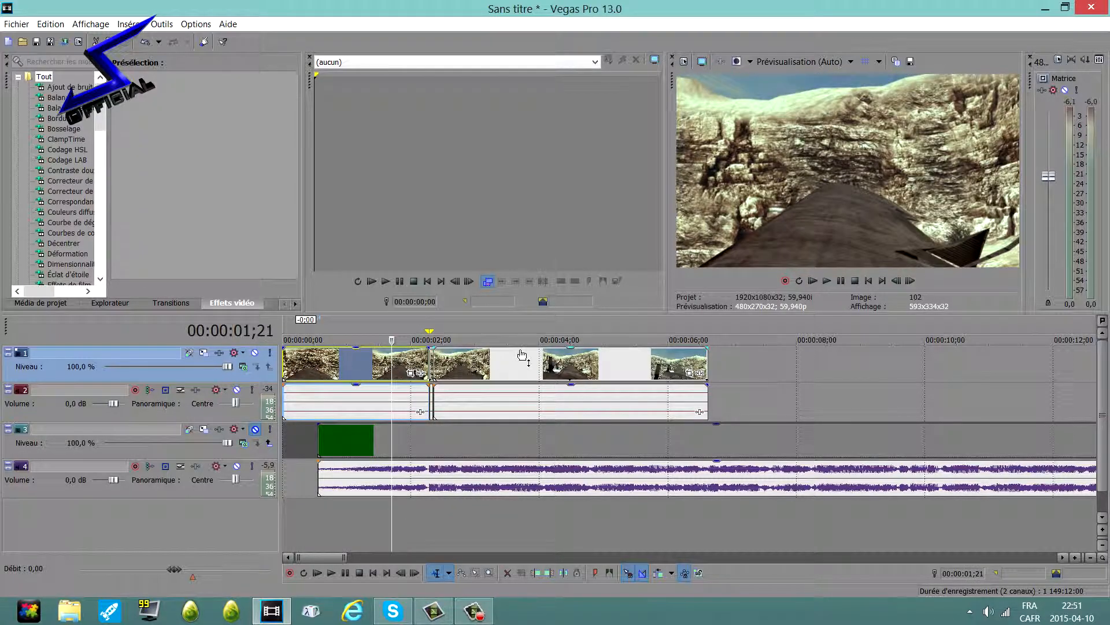
pyautogui.click(301, 369)
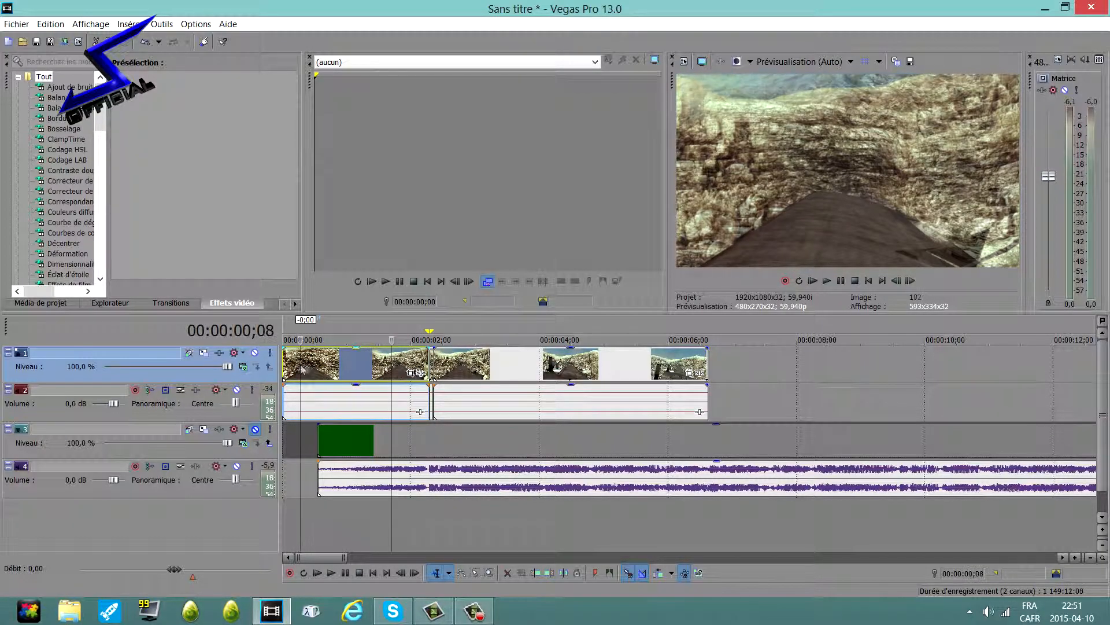
pyautogui.click(487, 370)
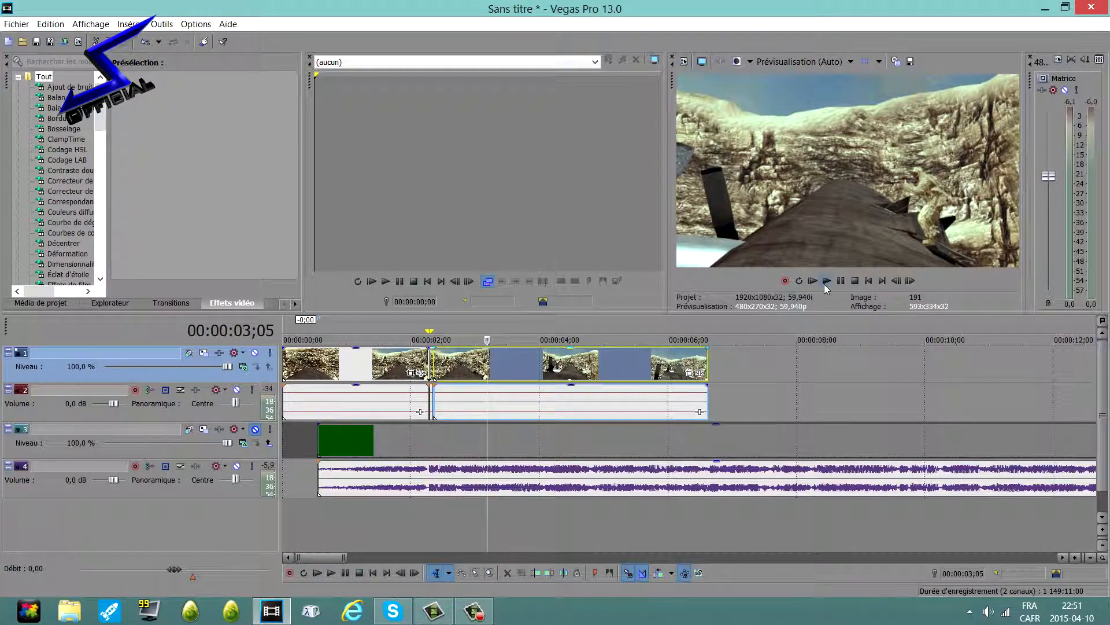